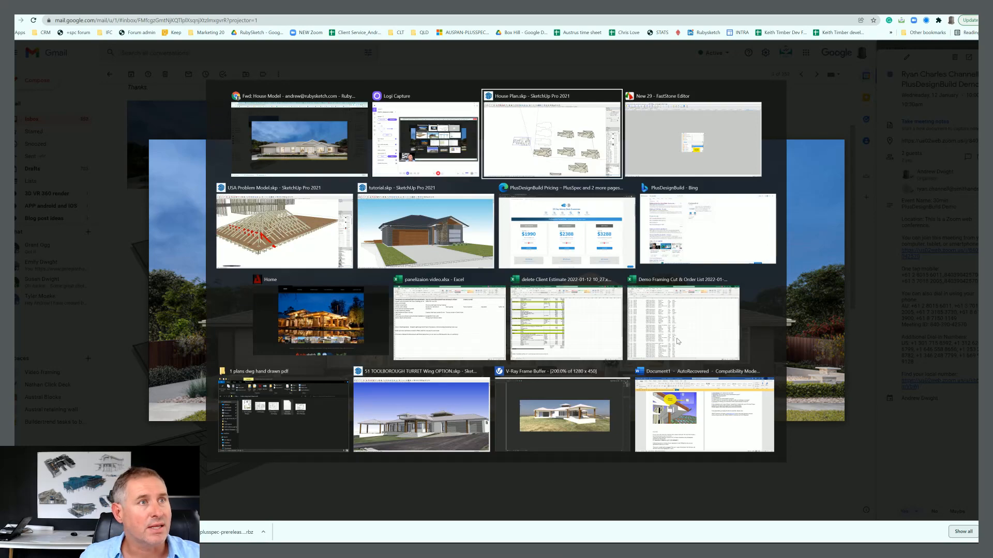
Step: Switch to the House Plan model in SketchUp and bring the imported floor plan image into close view
key("alt+Tab")
scroll(548, 343, "down", 4)
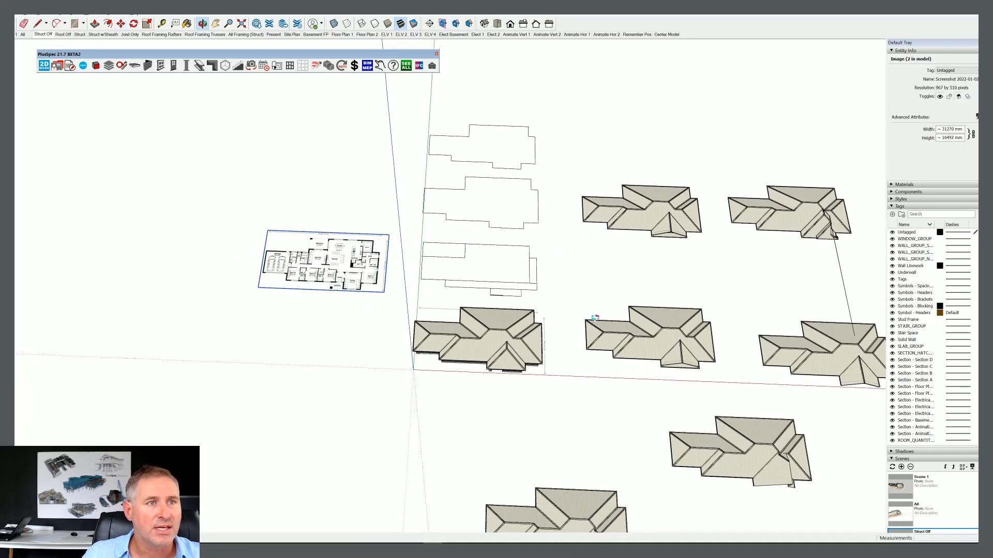
scroll(419, 293, "up", 3)
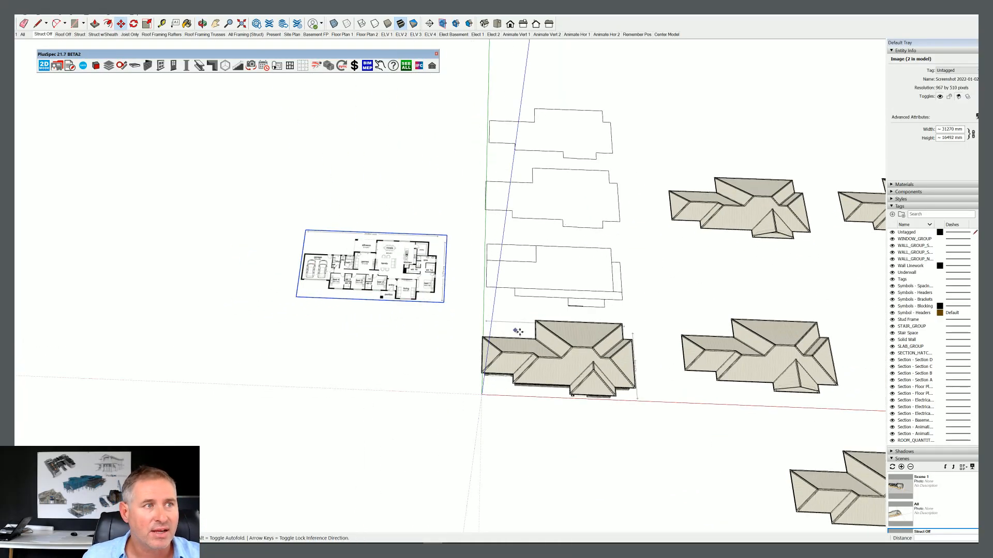
scroll(517, 333, "up", 4)
middle_click_drag(518, 333, 404, 330)
scroll(641, 324, "up", 4)
middle_click_drag(640, 324, 625, 311)
scroll(536, 325, "down", 3)
middle_click_drag(535, 325, 556, 366)
scroll(557, 366, "down", 4)
scroll(380, 317, "up", 6)
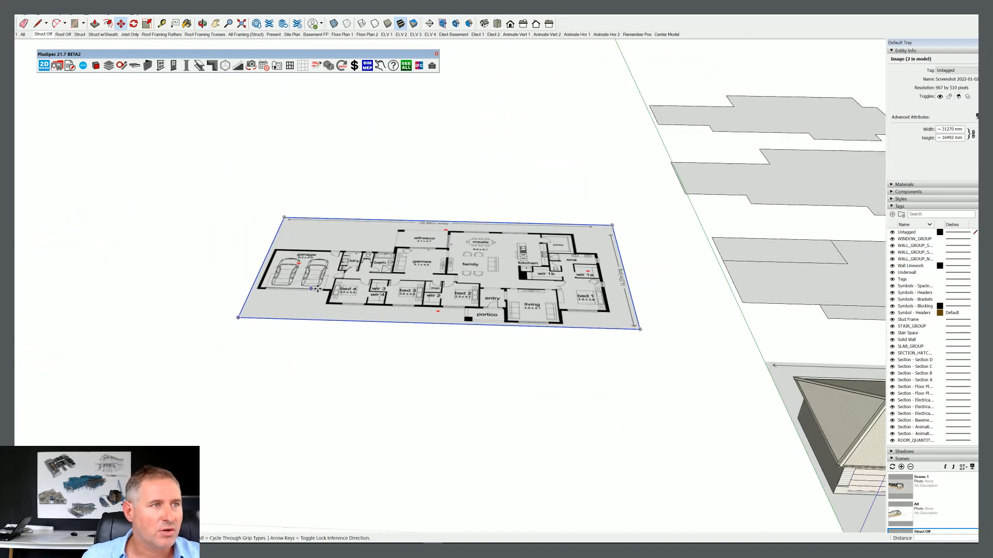
middle_click_drag(405, 428, 468, 370)
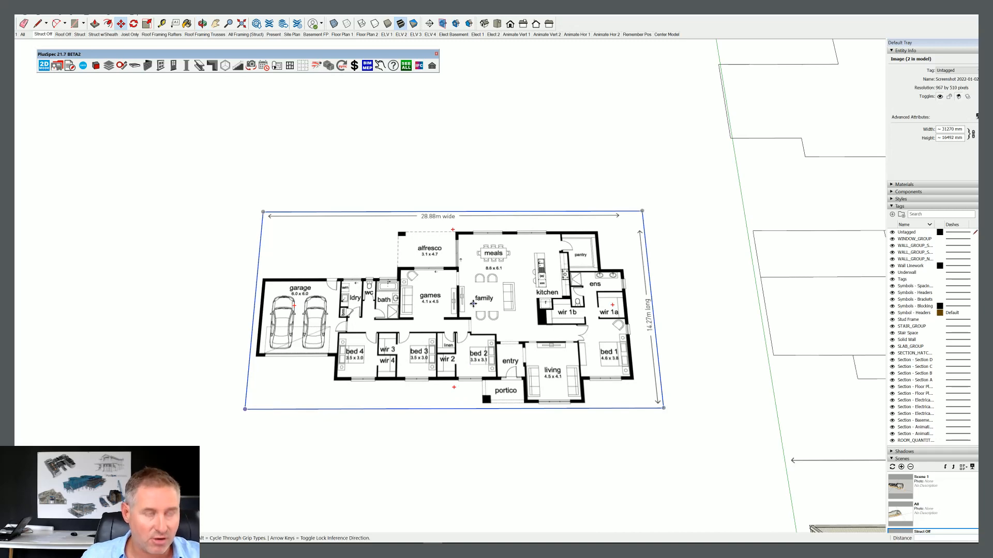
Step: Draw a rectangle about 26987 by 12428 mm over the floor plan, from the pantry's outer corner to the garage's front side
key("r")
scroll(603, 230, "up", 6)
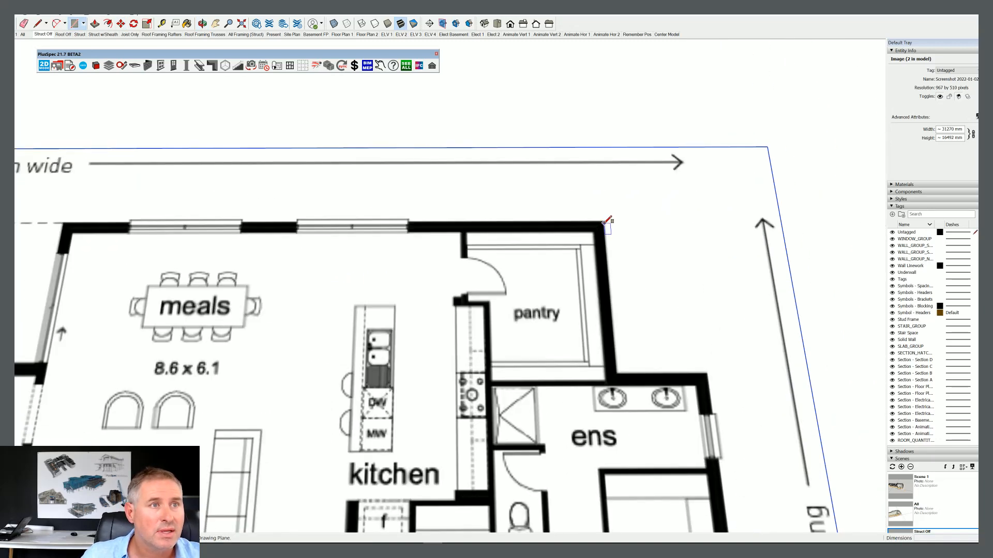
left_click(603, 222)
scroll(603, 221, "down", 8)
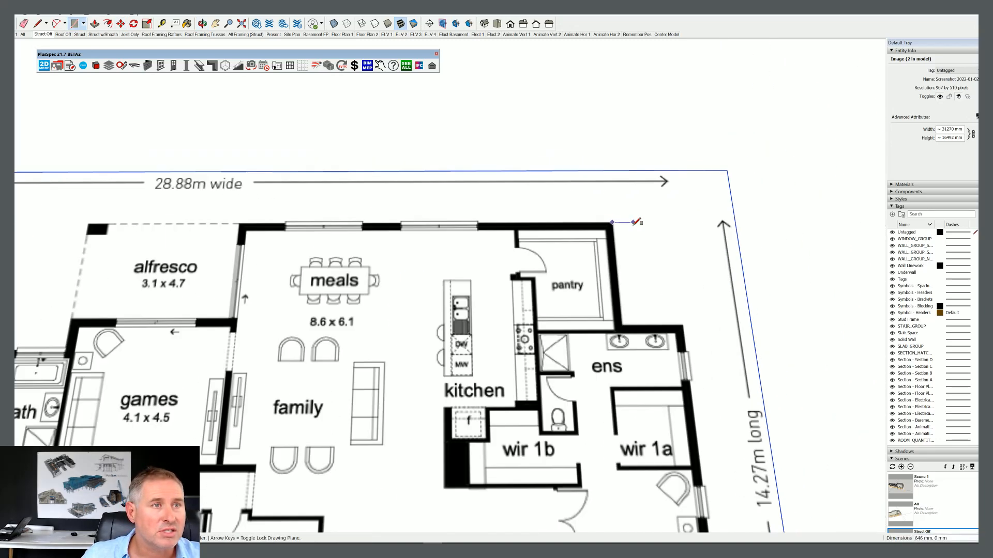
scroll(342, 351, "up", 3)
scroll(343, 351, "up", 1)
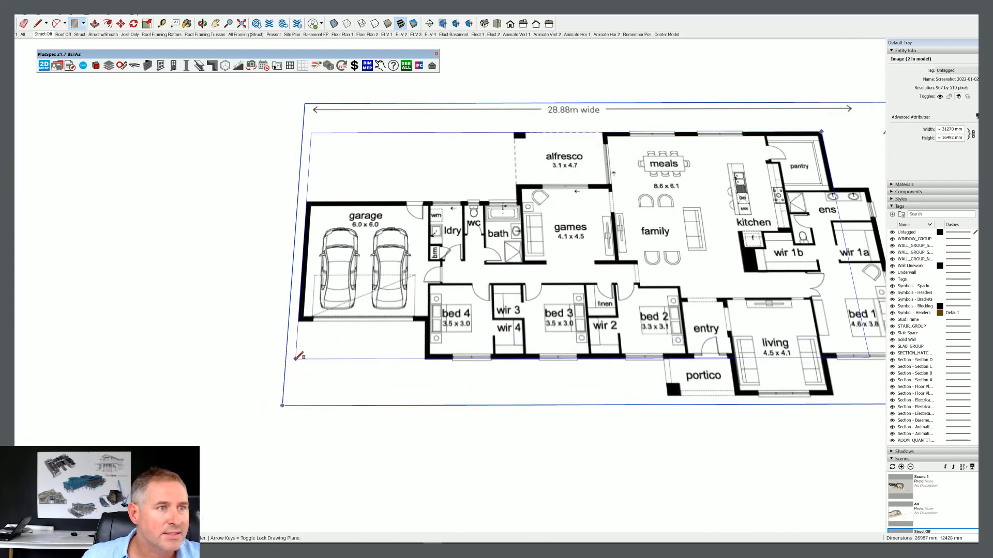
left_click(299, 357)
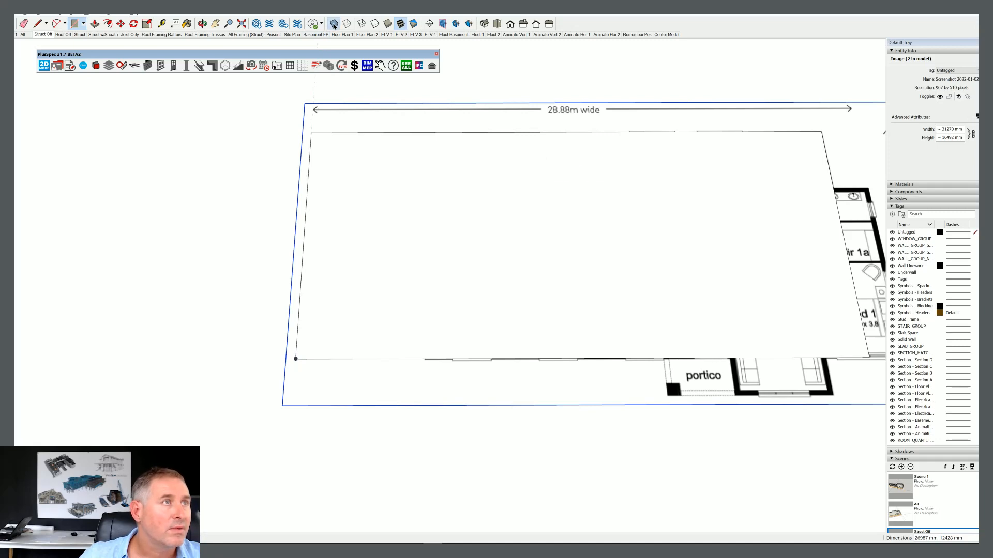
Step: Turn on X-ray face display and draw a rectangle about 6067 by 1878 mm over the empty area in front of the garage
left_click(334, 23)
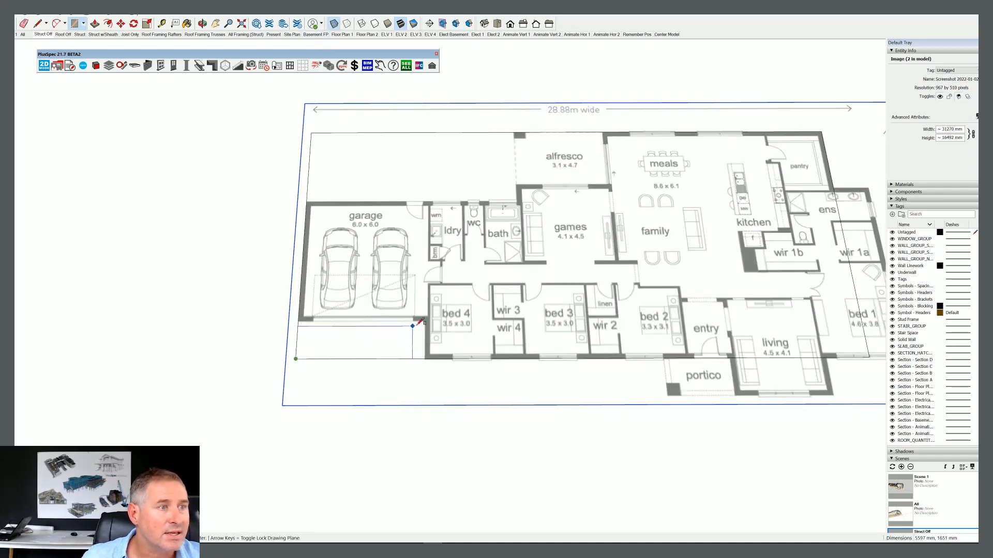
scroll(418, 324, "up", 5)
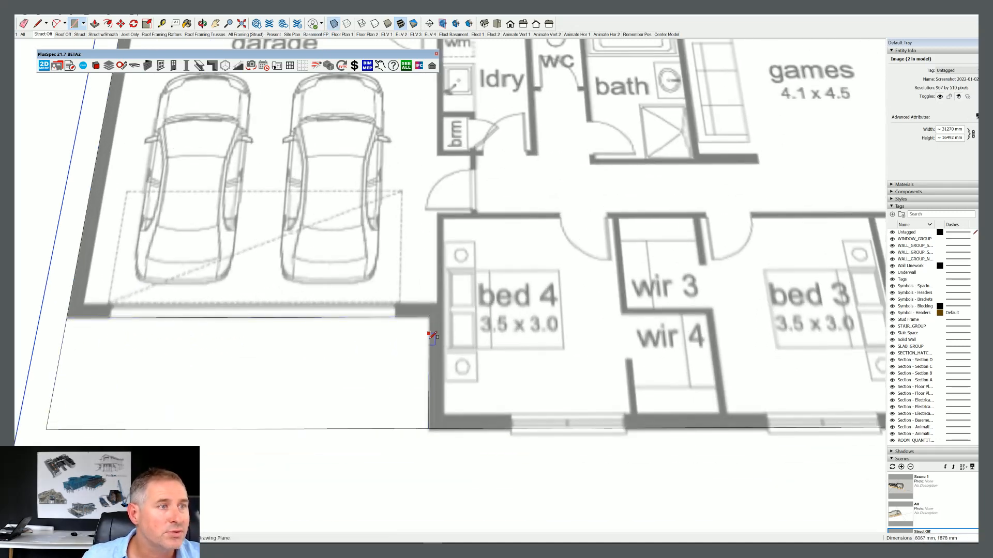
scroll(432, 336, "down", 5)
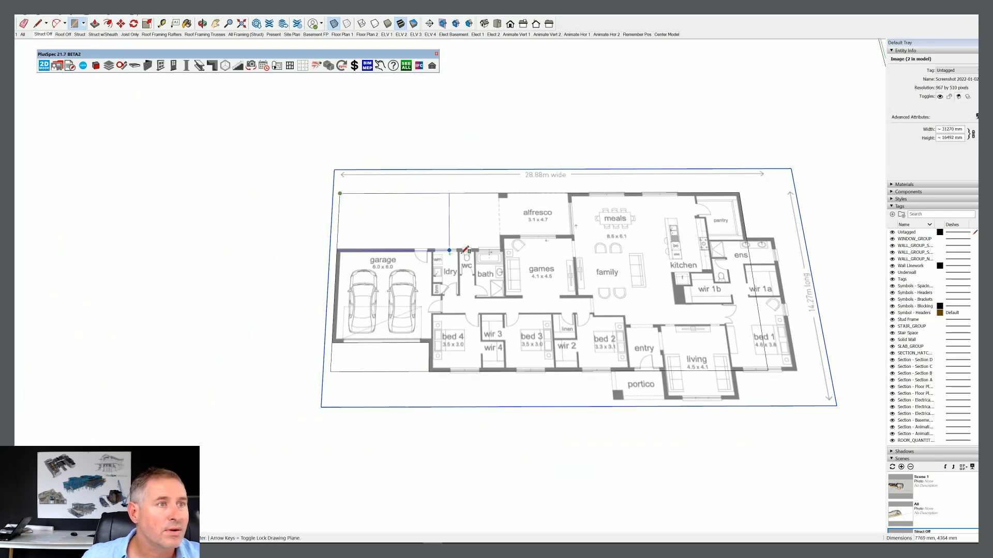
Step: Draw a rectangle about 10729 by 4092 mm over the empty area behind the garage, laundry, WC and bath, ending at the alfresco
scroll(465, 250, "up", 8)
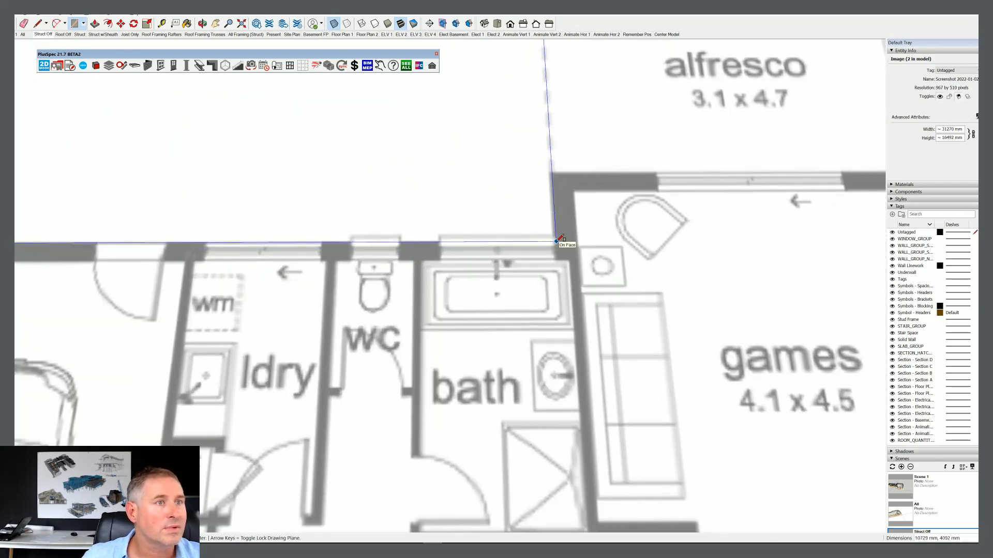
left_click(559, 238)
scroll(501, 259, "down", 8)
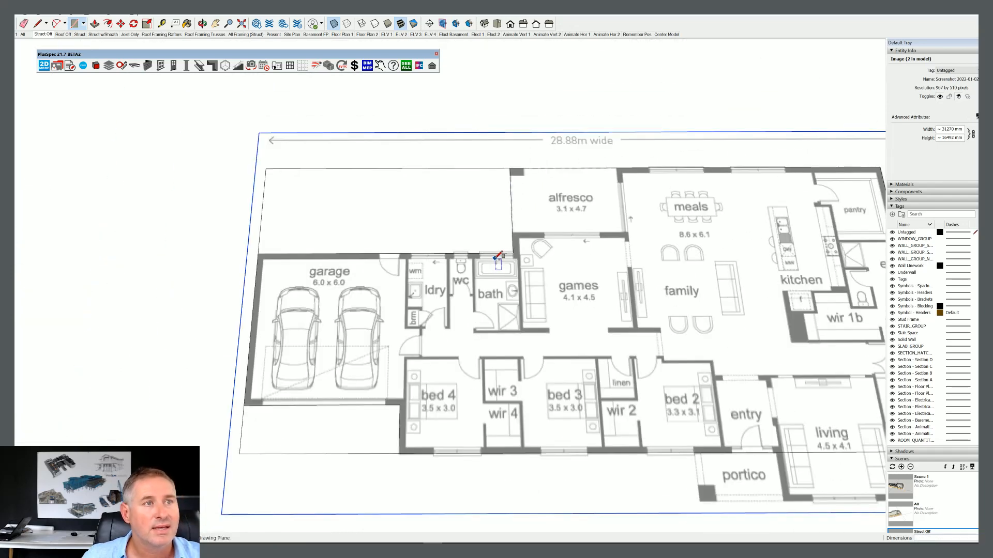
Step: Draw a rectangle about 9054 by 1832 mm over the part of bed 1 and the ensuite that projects beyond the main outline
scroll(703, 286, "up", 6)
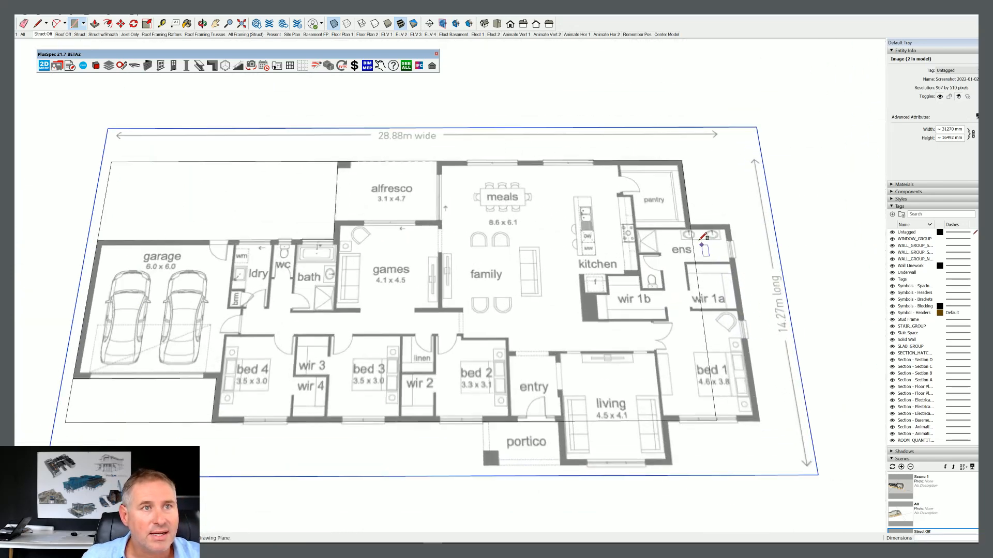
scroll(683, 217, "down", 6)
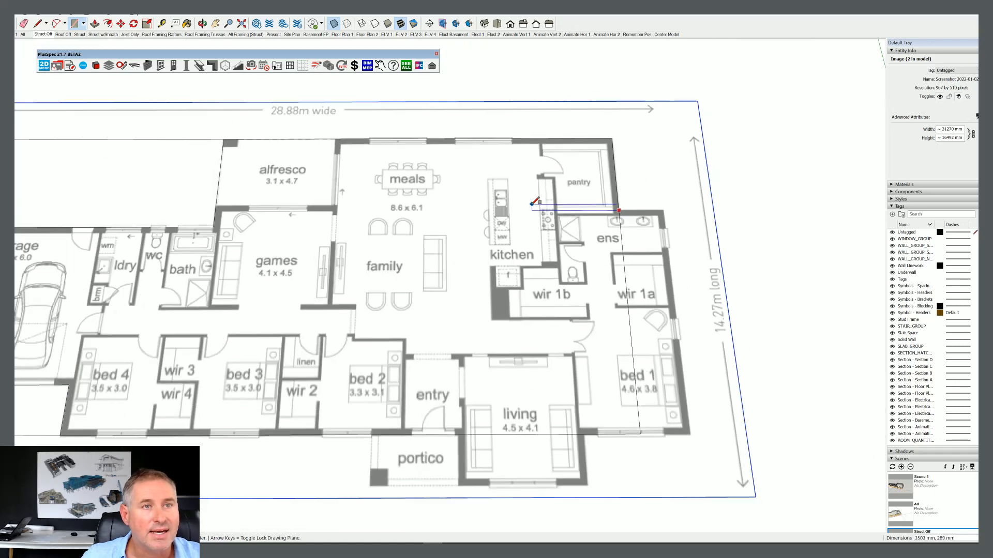
scroll(605, 311, "up", 5)
key("Escape")
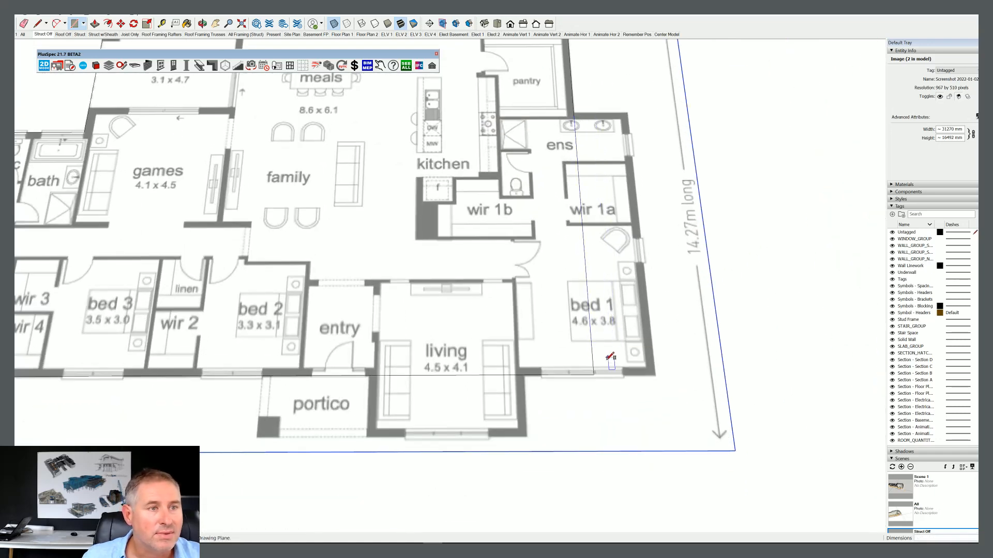
scroll(628, 125, "up", 2)
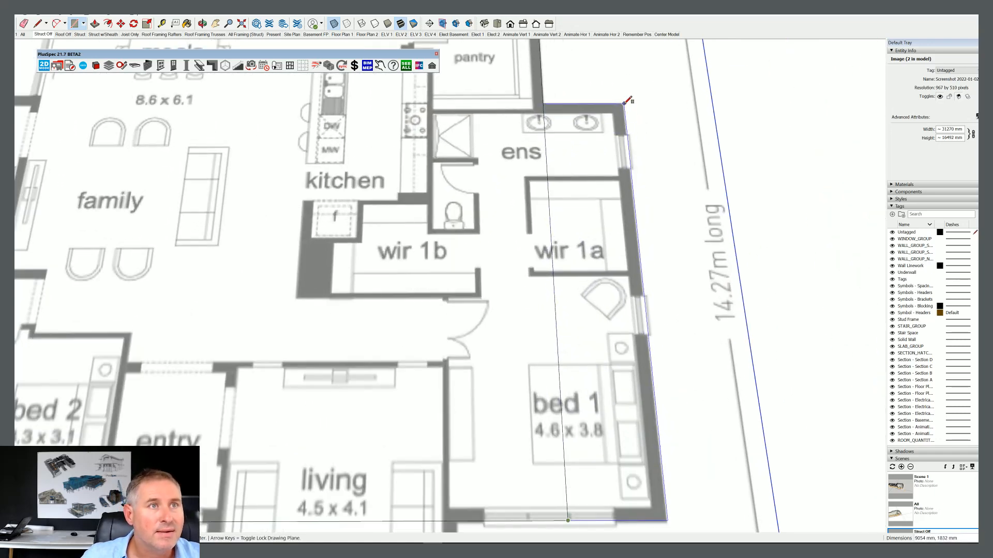
scroll(628, 100, "down", 5)
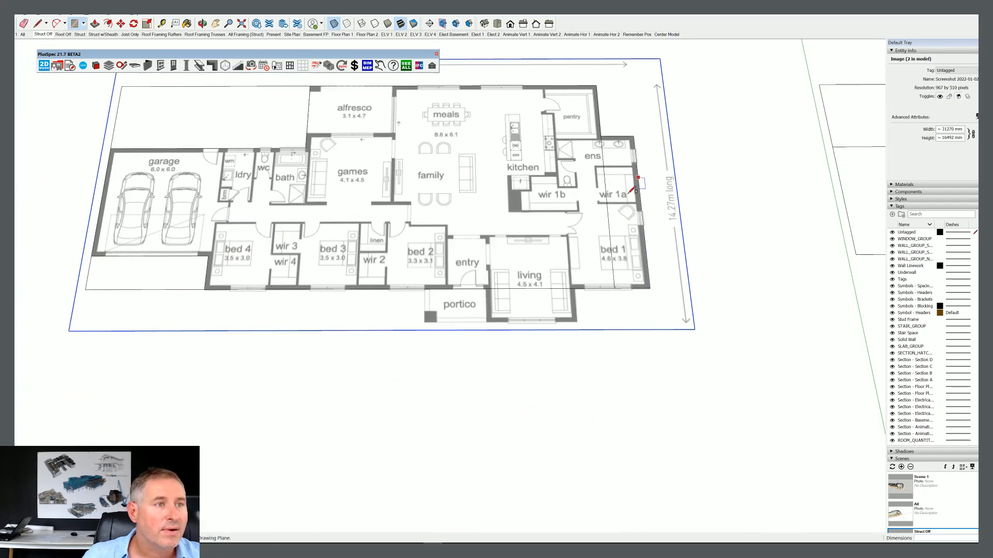
Step: Draw a rectangle about 7676 by 1926 mm around the projecting portico and living room front
scroll(415, 289, "up", 3)
scroll(416, 290, "up", 2)
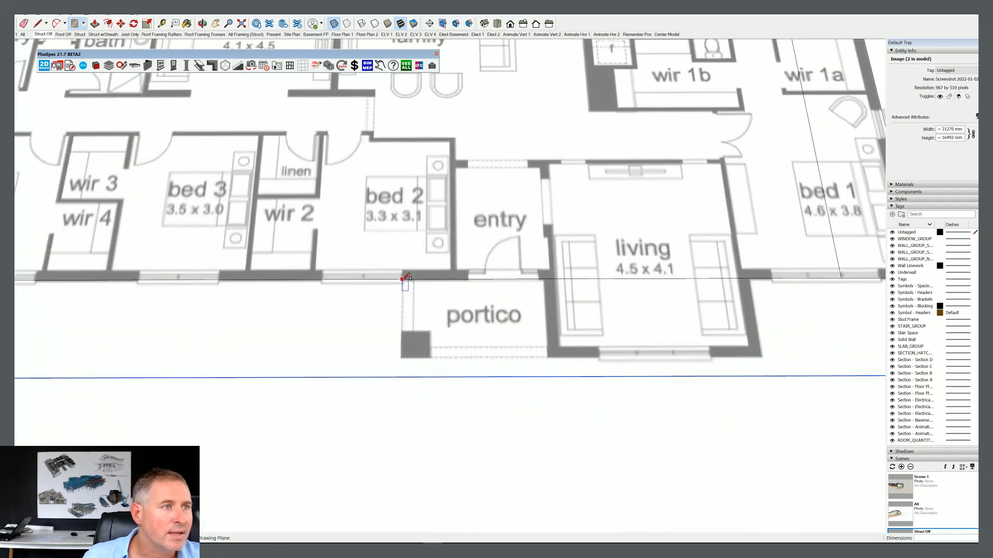
left_click(405, 279)
scroll(724, 357, "up", 3)
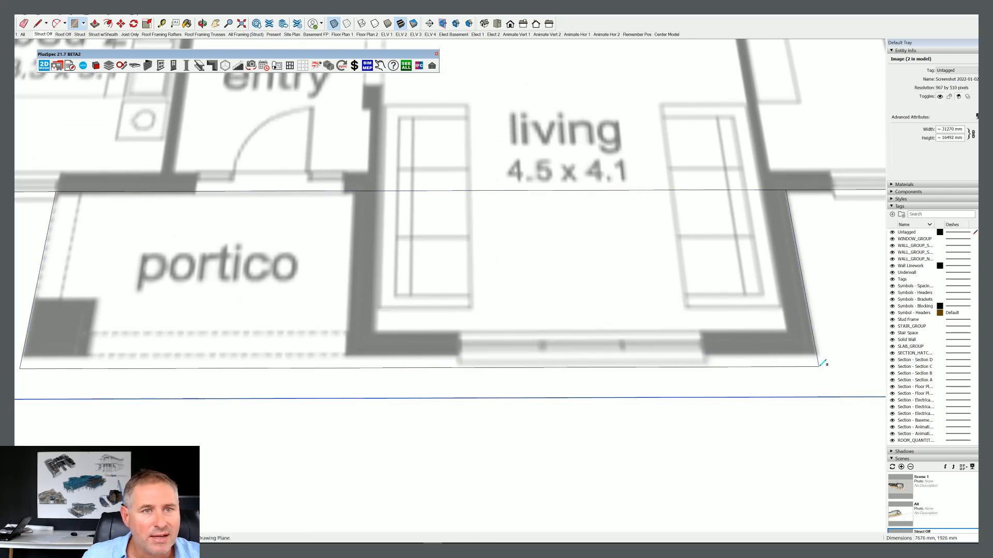
scroll(822, 364, "down", 2)
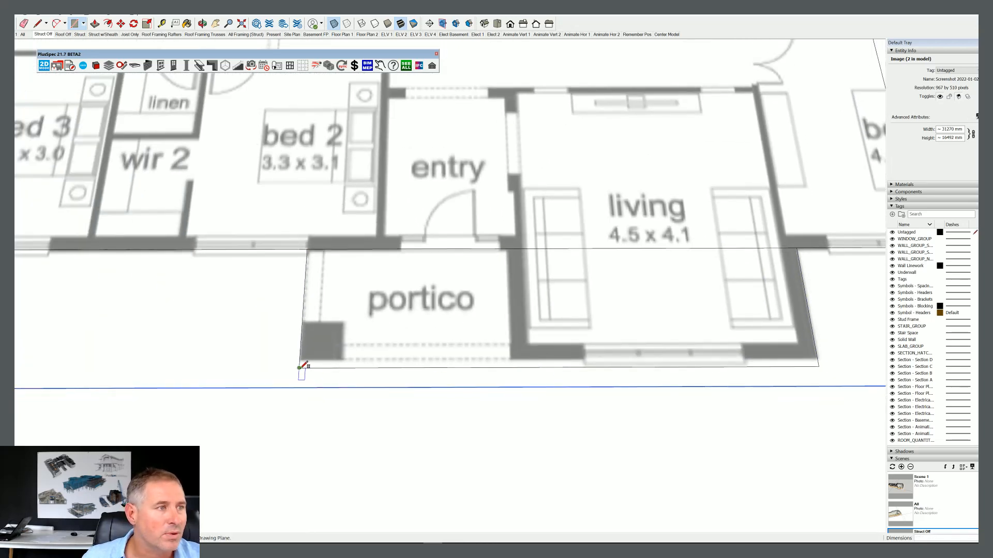
Step: Draw a strip about 3121 by 125 mm along the portico's front edge and erase it to set the portico back from the living room
scroll(481, 367, "up", 3)
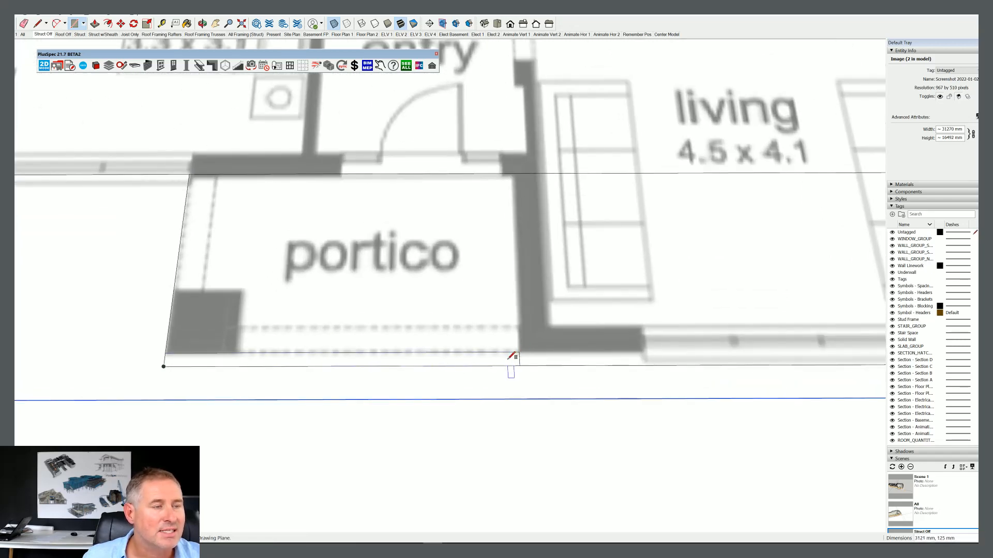
left_click(511, 357)
scroll(511, 357, "down", 3)
key("space")
left_click(514, 336)
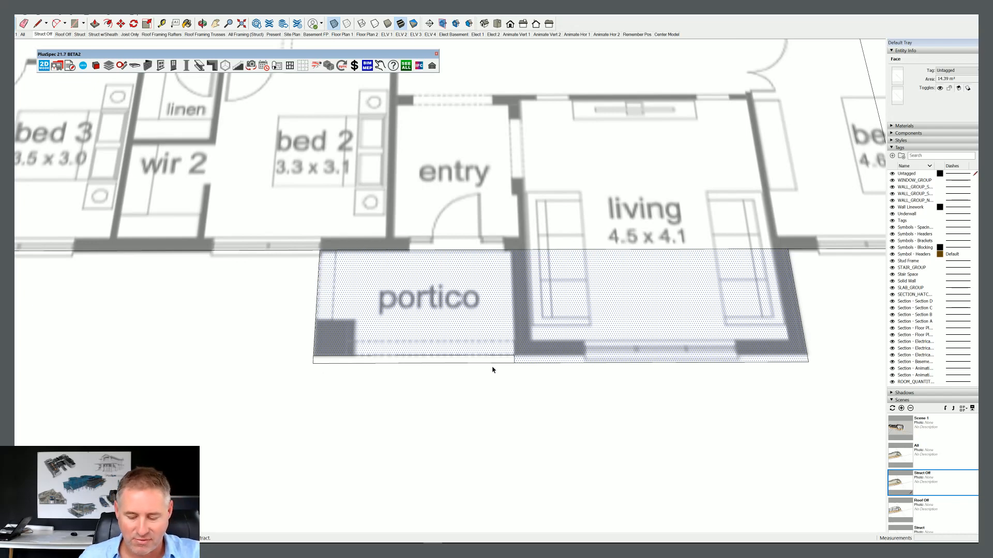
left_click(434, 362)
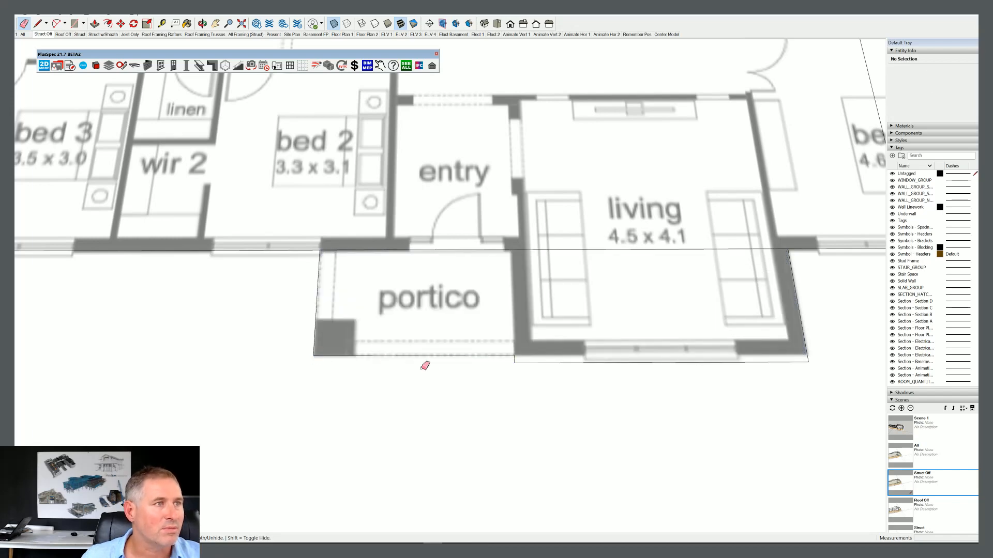
Step: Erase the internal dividing lines to merge the footprint into one face, and remove the surplus outlines behind and in front of the garage
scroll(424, 366, "down", 2)
scroll(492, 298, "down", 3)
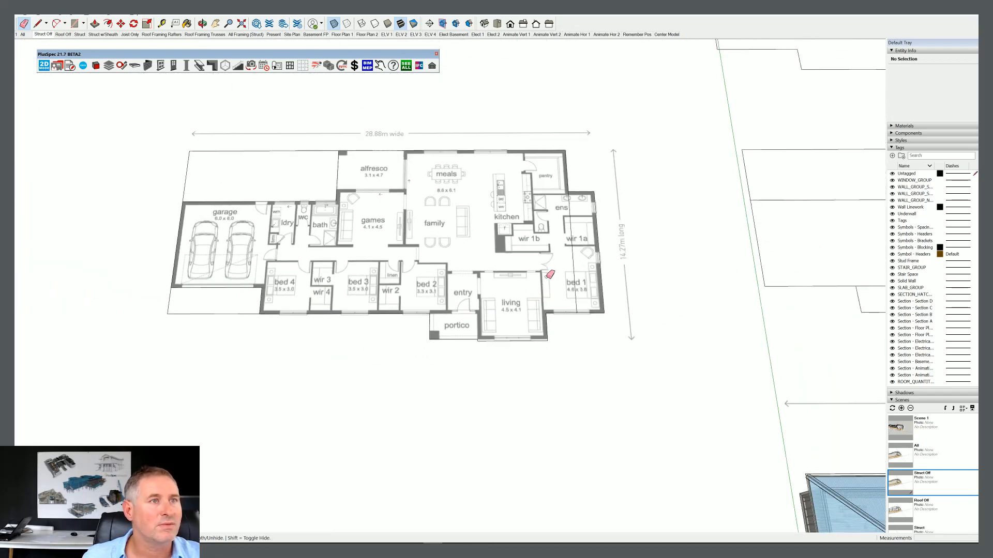
left_click(446, 288)
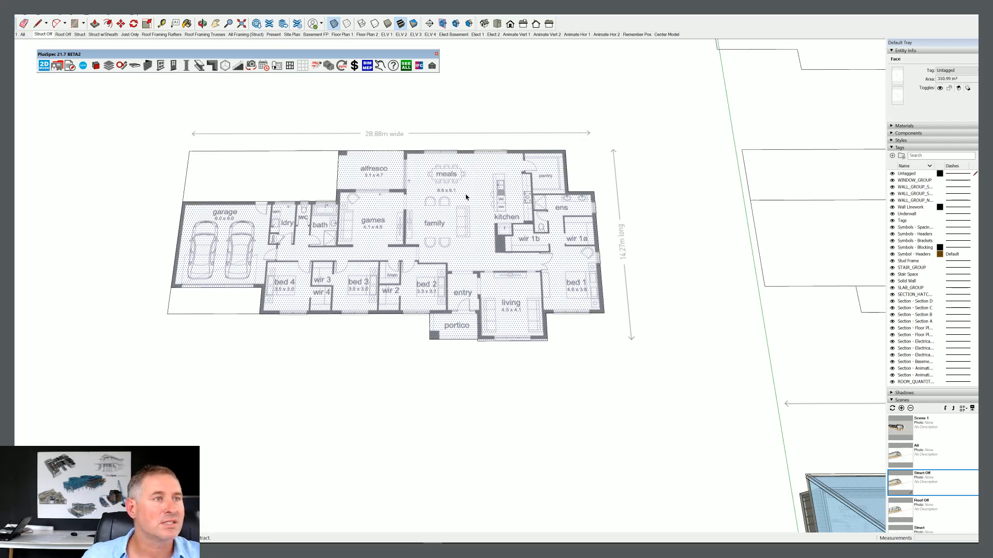
mouse_move(459, 191)
middle_mouse_down()
mouse_move(503, 209)
mouse_move(522, 204)
middle_mouse_up()
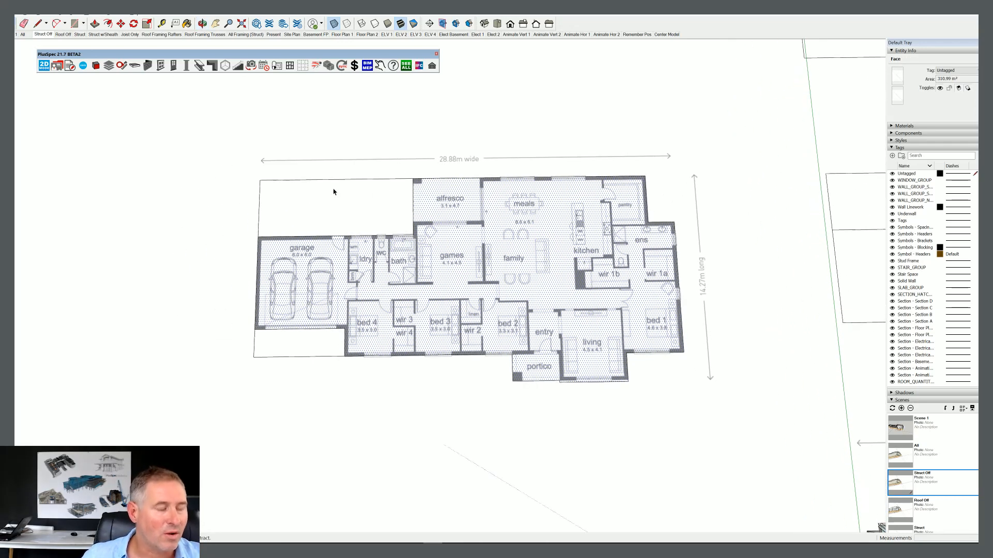
left_click_drag(266, 176, 262, 183)
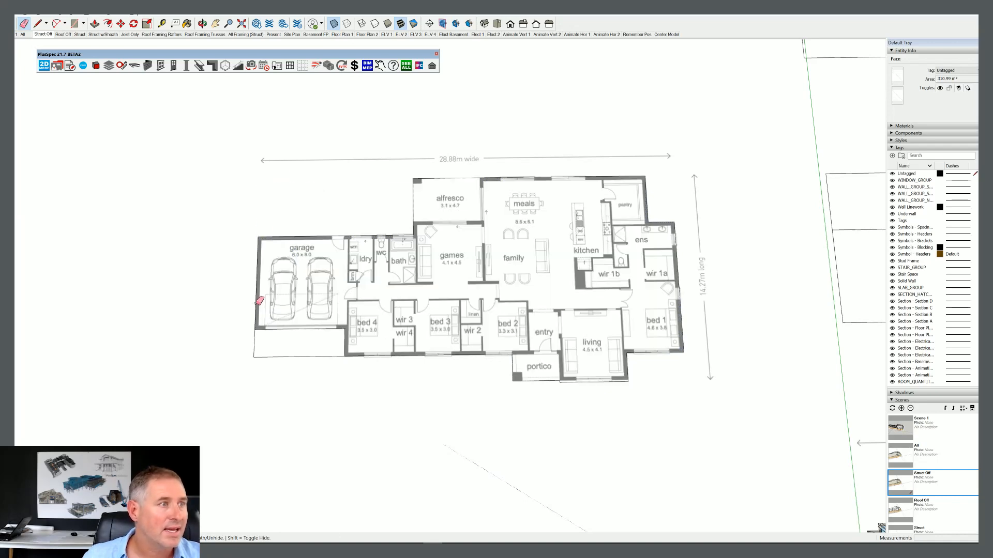
Step: Create a metal hip roof from the footprint face with 22.5 degree pitch, 180 mm plumb fascia and 0 mm boxed eaves
right_click(430, 284)
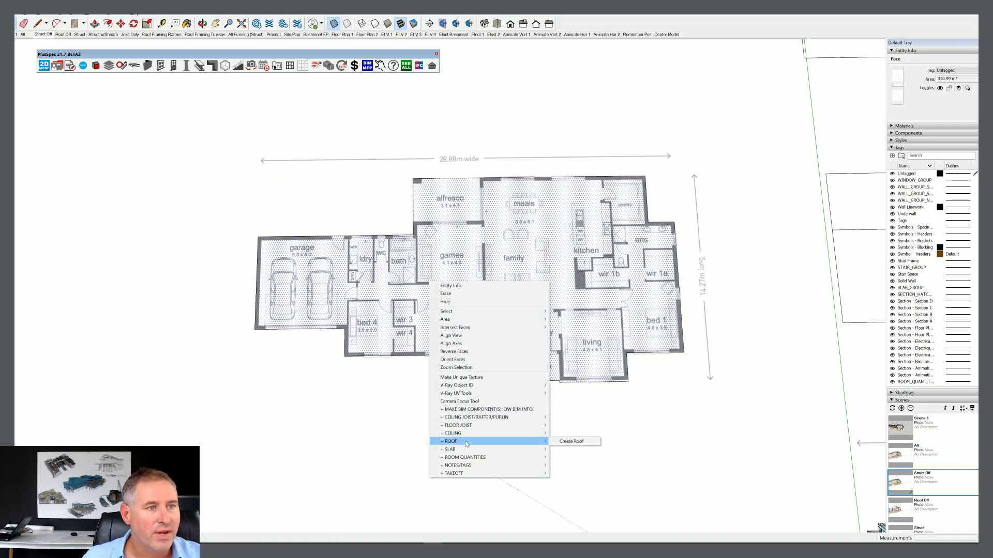
left_click(569, 442)
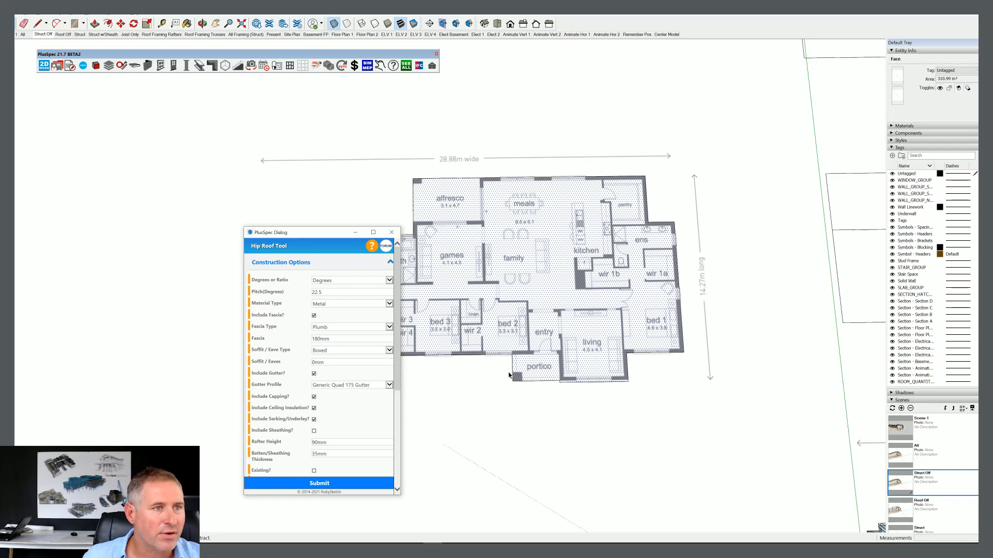
scroll(509, 376, "up", 5)
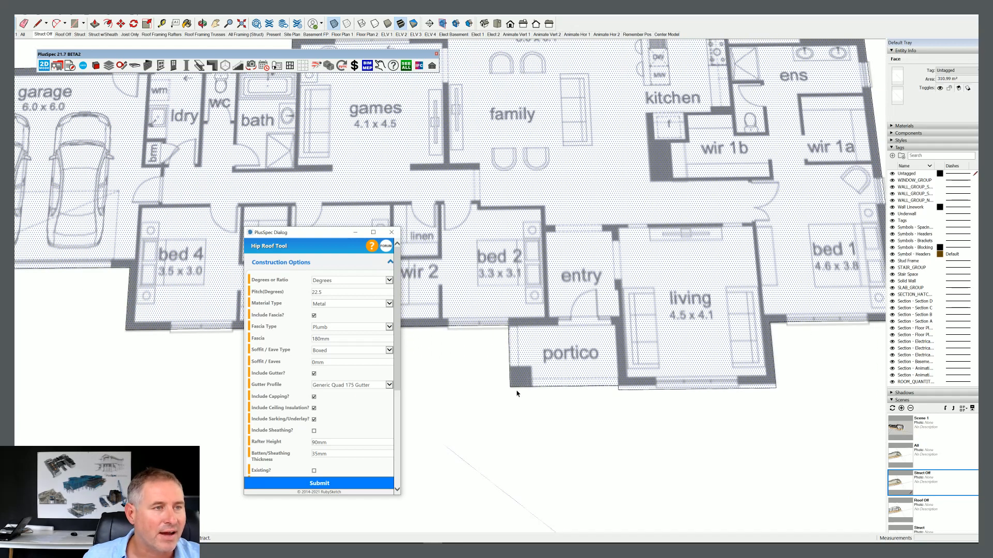
scroll(517, 394, "down", 3)
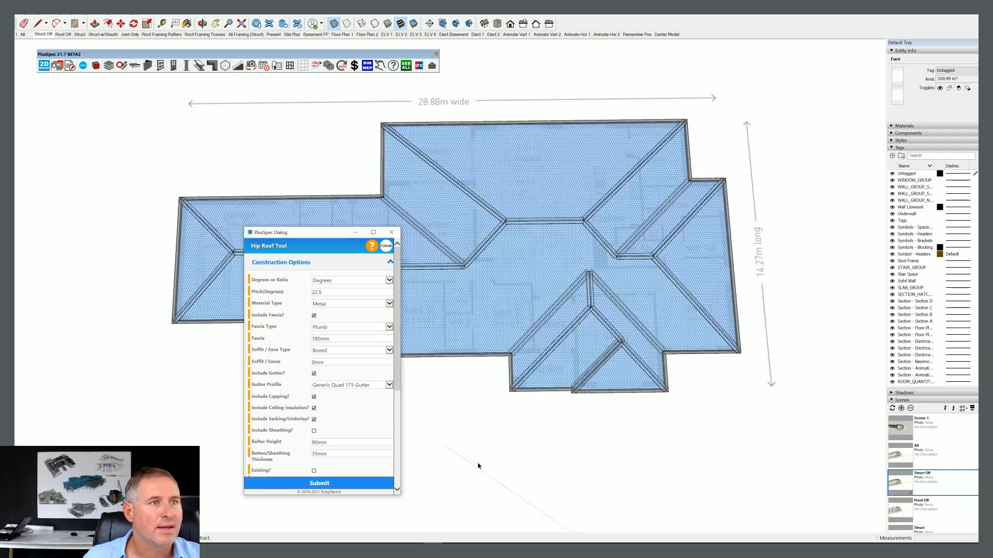
middle_click_drag(476, 465, 501, 427)
scroll(583, 388, "up", 8)
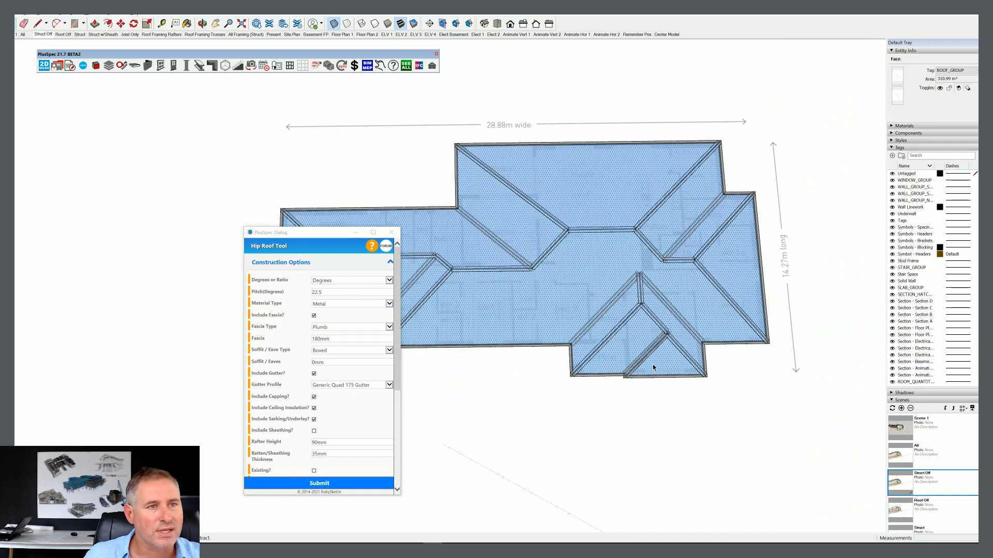
scroll(580, 407, "up", 5)
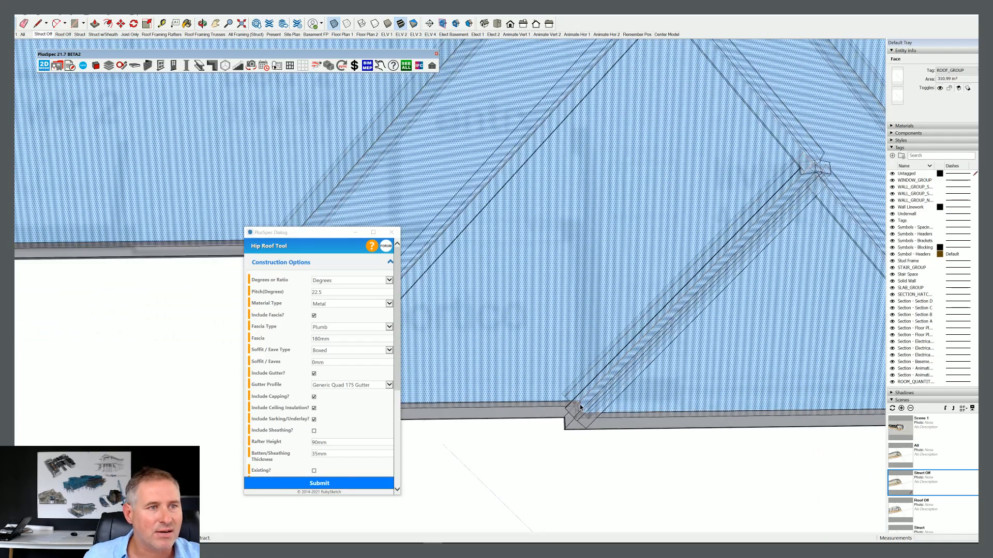
scroll(578, 411, "down", 12)
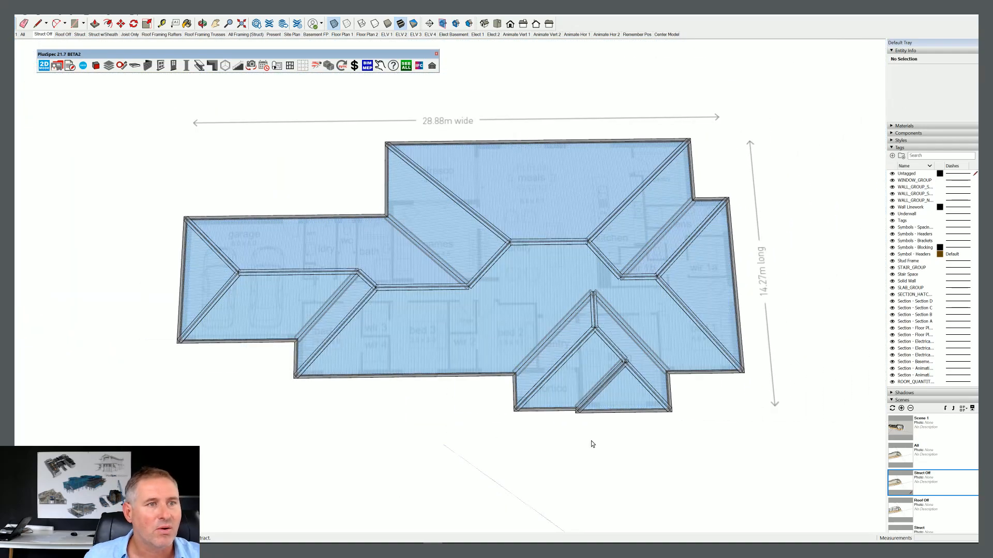
Step: Turn off X-ray display and convert the portico's front hip face to a gable with 90 degree pitch and 600 mm overhang
right_click(625, 389)
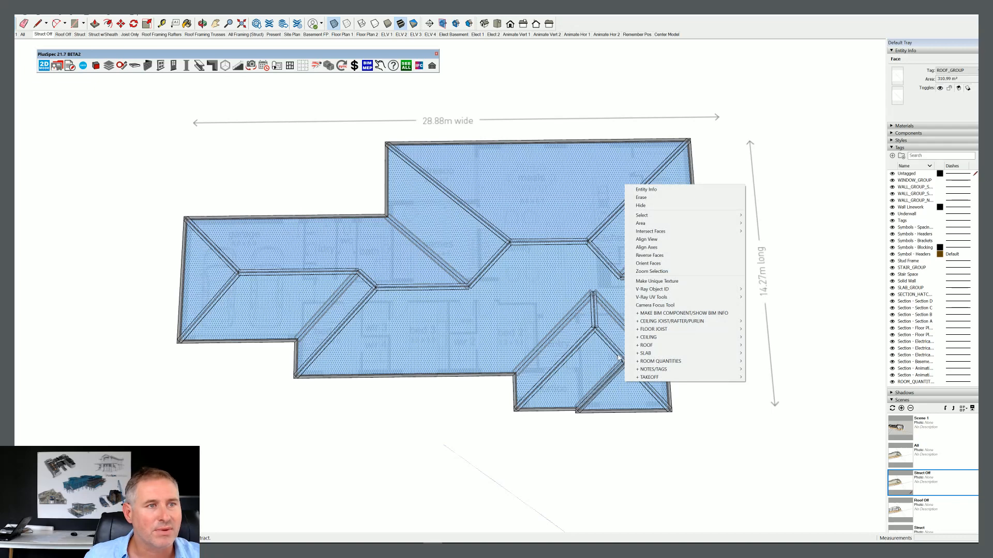
left_click(335, 26)
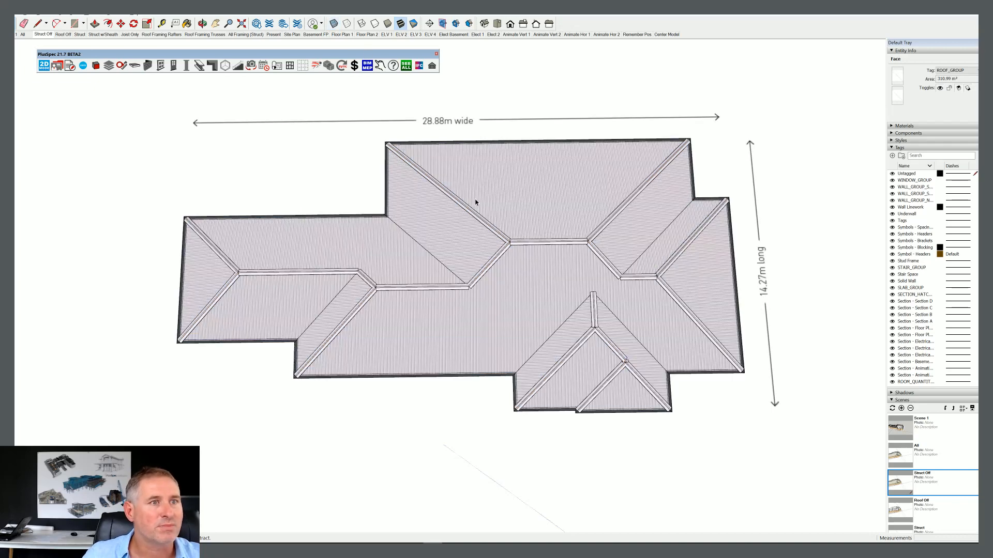
right_click(612, 381)
mouse_move(640, 360)
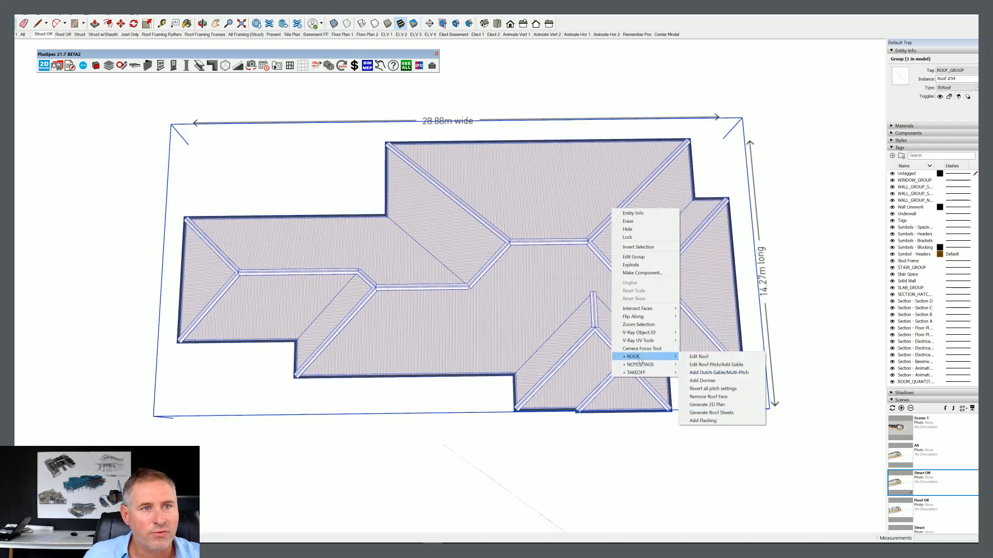
left_click(710, 365)
left_click(628, 392)
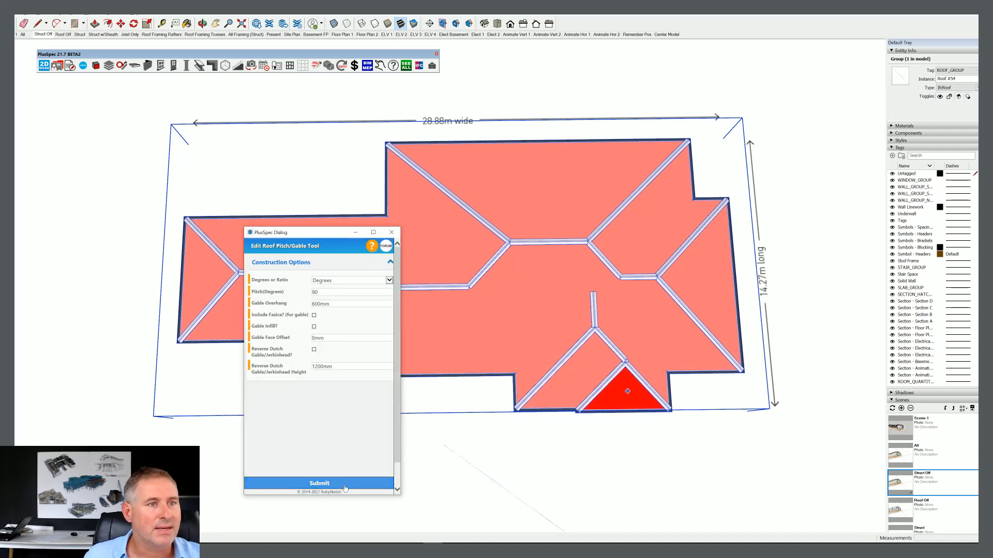
scroll(594, 444, "up", 3)
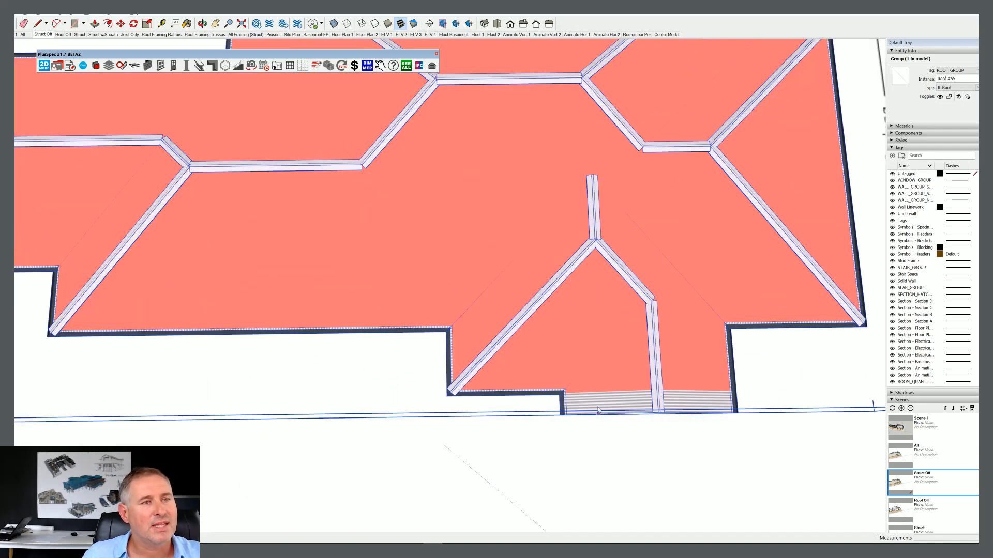
middle_click_drag(594, 437, 564, 226)
scroll(608, 233, "up", 1)
scroll(608, 233, "up", 1)
scroll(549, 234, "down", 1)
key("space")
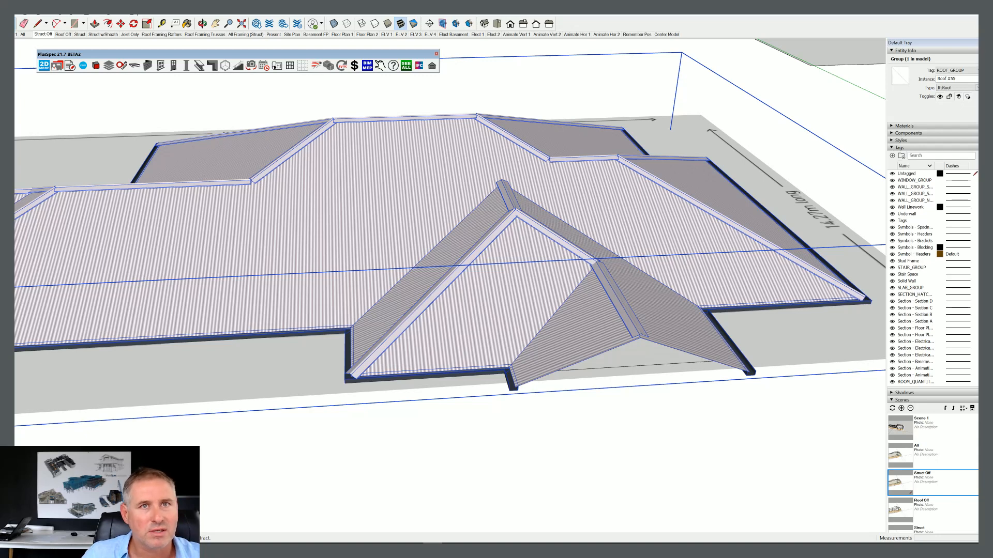
Step: Filter the tags by "capping" and hide the 21_CAPPING tag
type("cap")
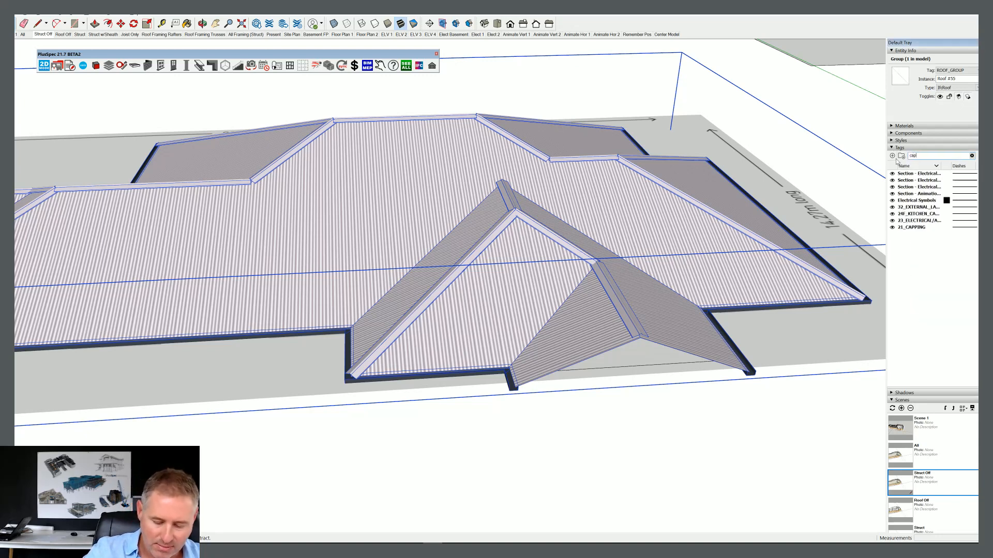
type("ing")
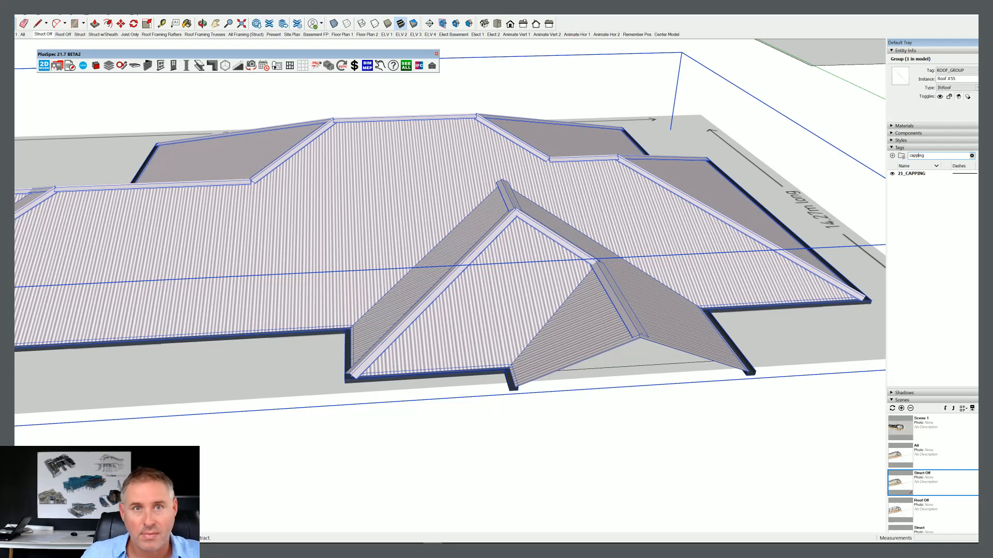
left_click(892, 175)
Step: Open the roof group for editing and select all its connected sheeting geometry
middle_click_drag(756, 226, 580, 315)
scroll(581, 314, "down", 3)
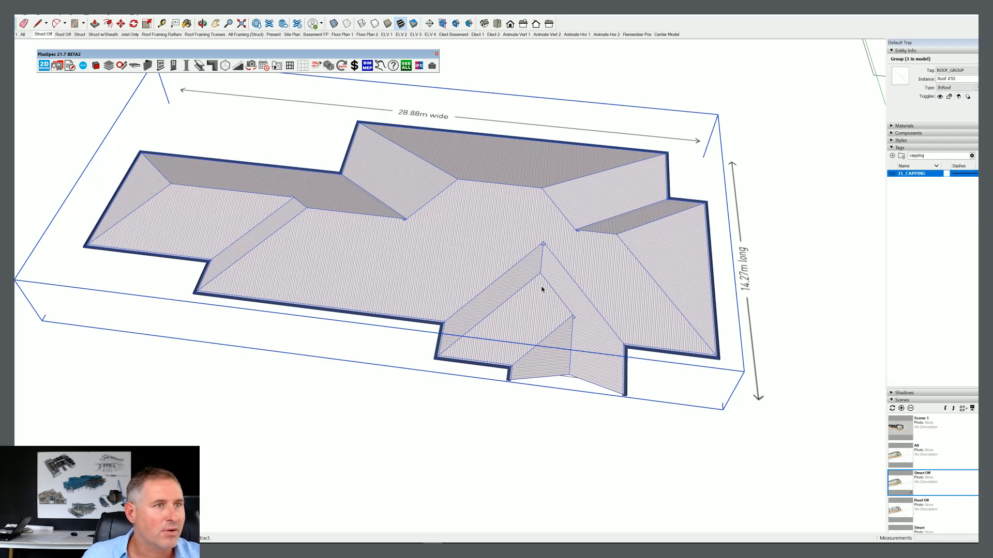
double_click(541, 287)
triple_click(541, 287)
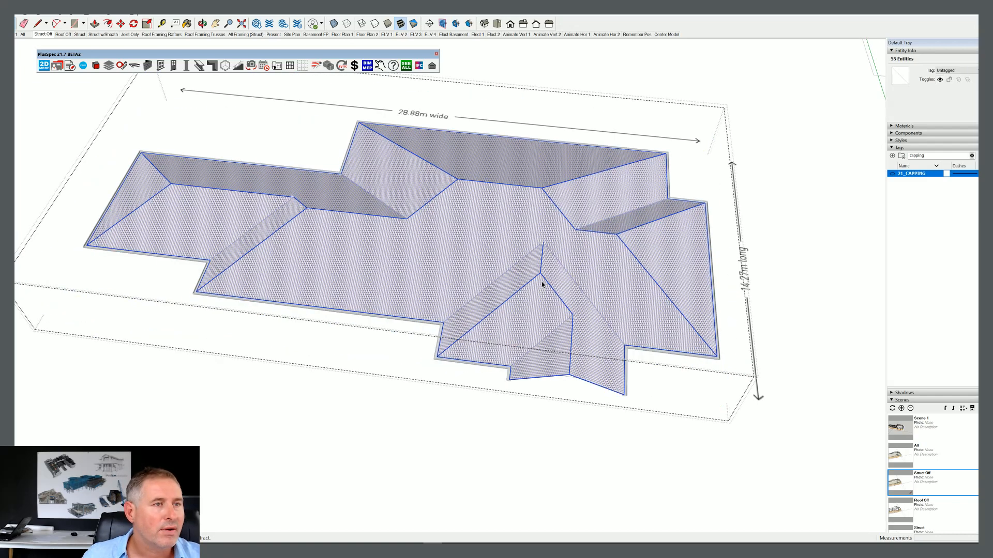
left_click(239, 548)
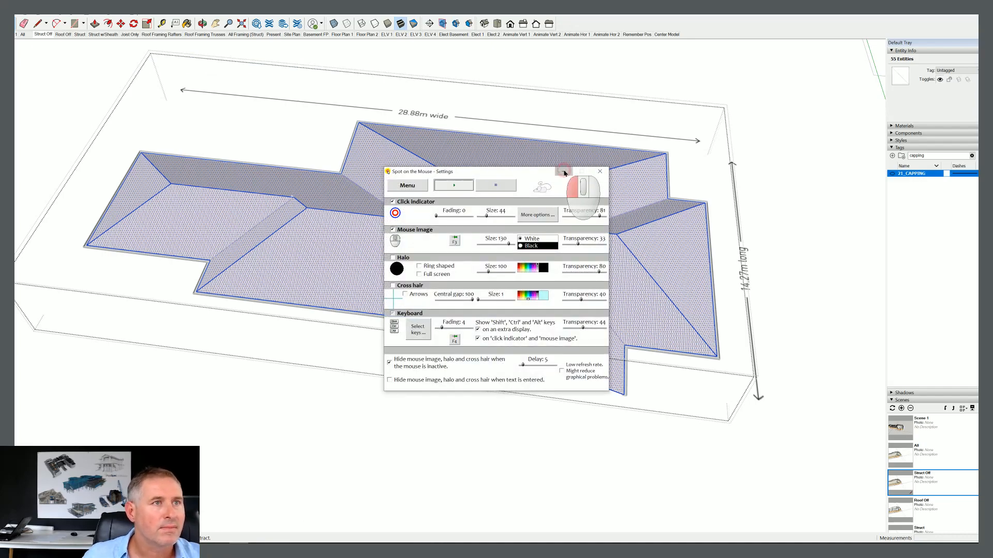
left_click(565, 169)
scroll(555, 282, "up", 2)
scroll(555, 282, "up", 1)
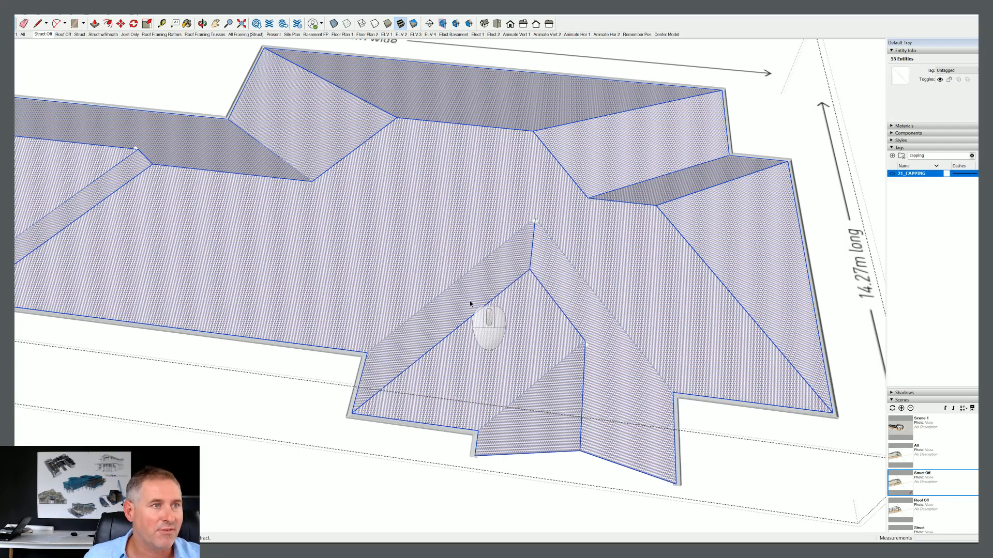
key("Escape")
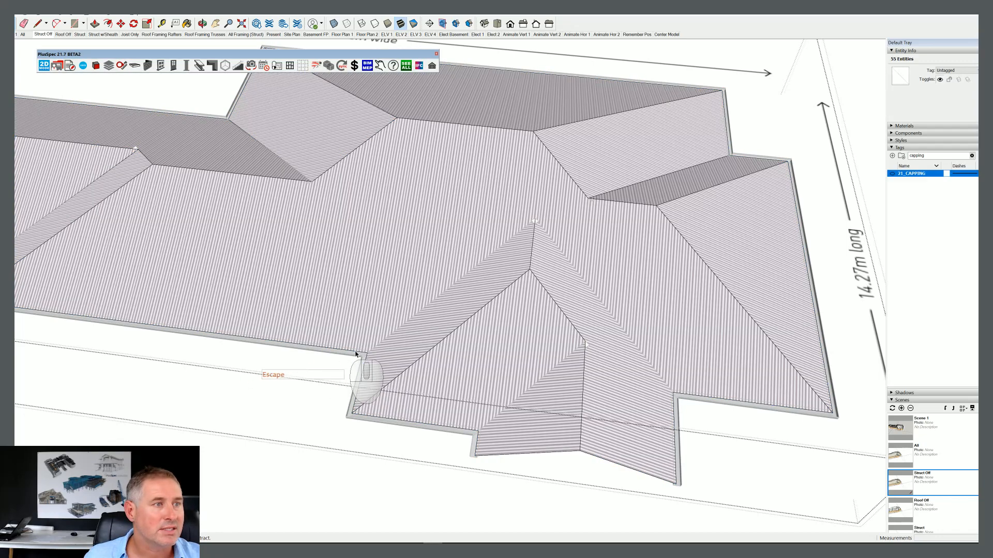
left_click(121, 23)
left_click(529, 269)
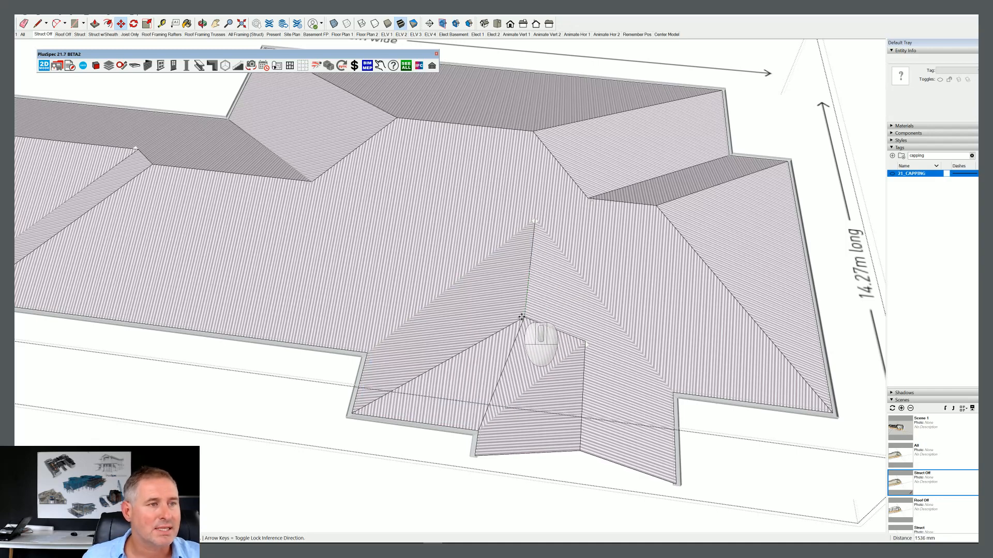
key("Escape")
Step: Draw a line from the portico gable ridge's inner end across the adjoining hip face to its opposite hip edge
scroll(579, 353, "up", 3)
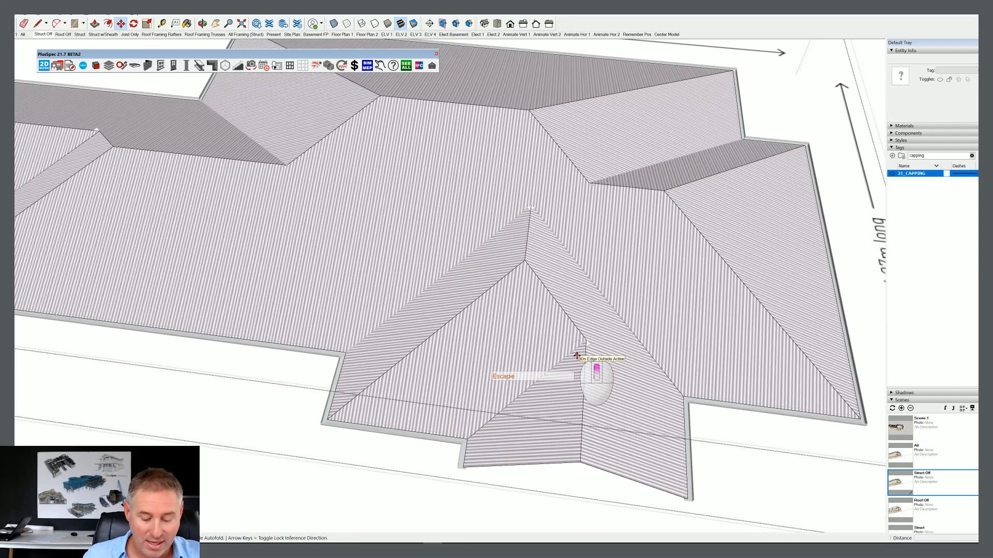
key("l")
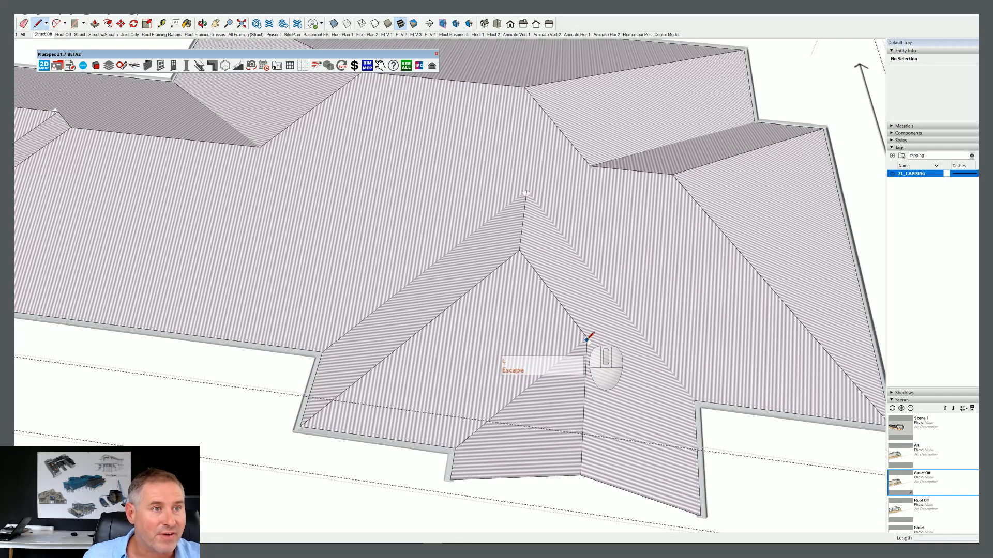
scroll(584, 342, "up", 1)
scroll(584, 337, "up", 5)
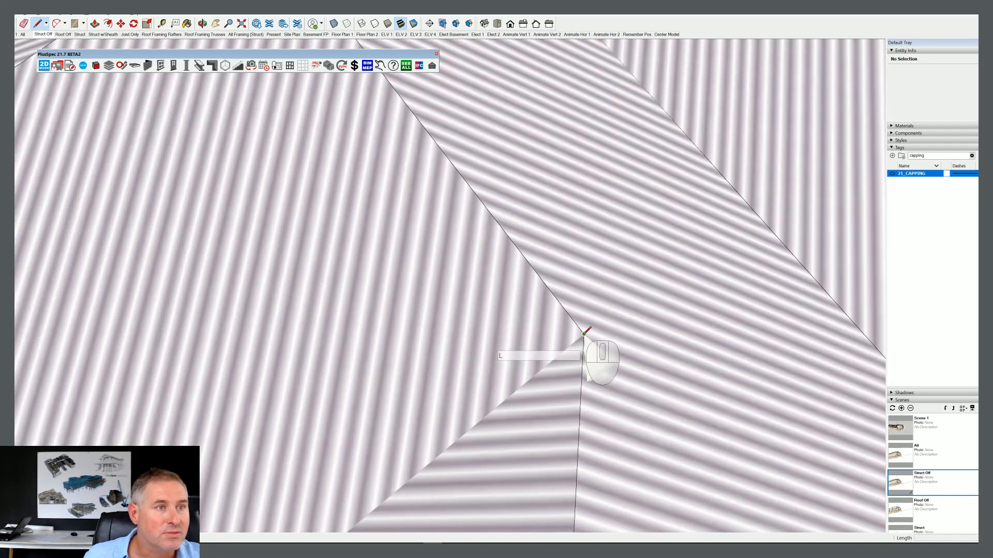
scroll(585, 333, "down", 6)
left_click(555, 335)
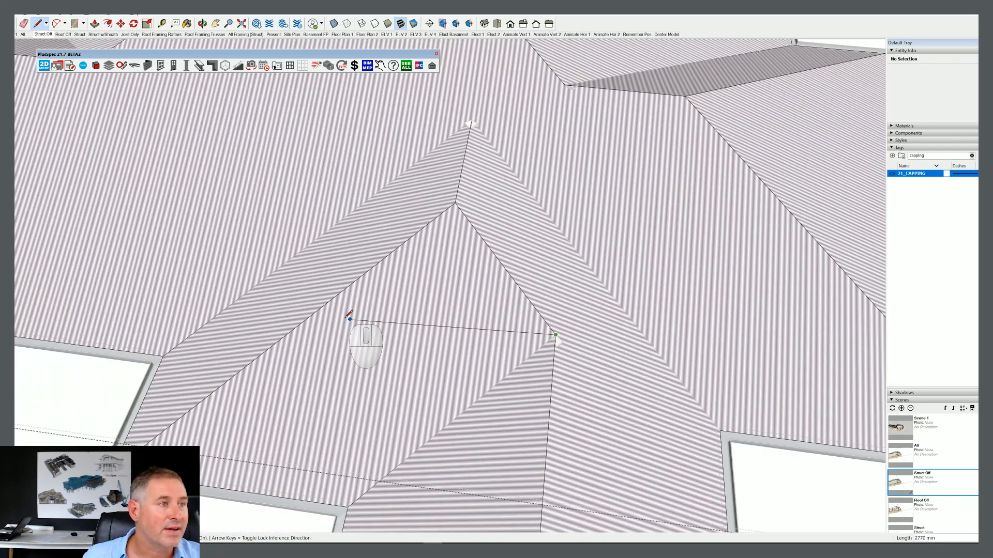
left_click(324, 305)
key("space")
left_click(426, 323)
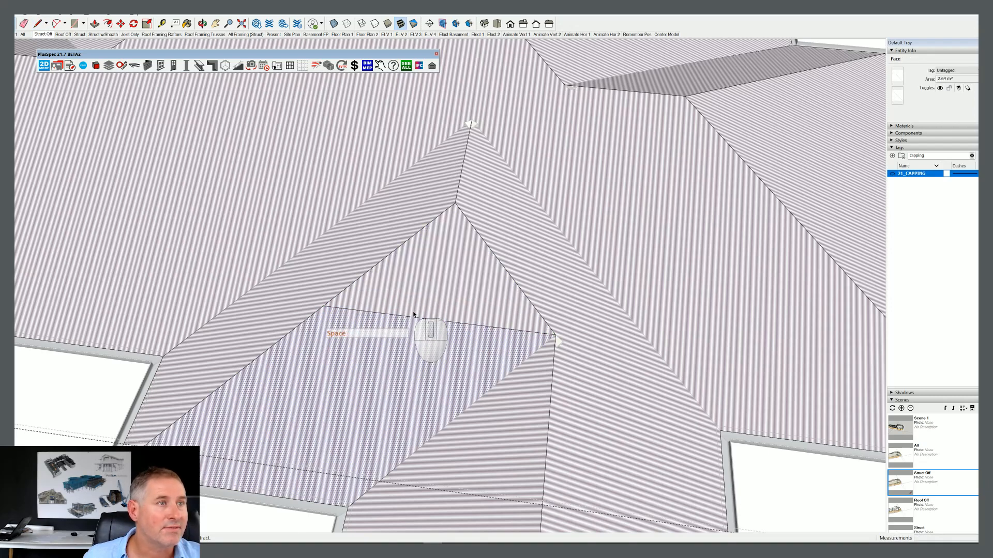
scroll(426, 323, "down", 5)
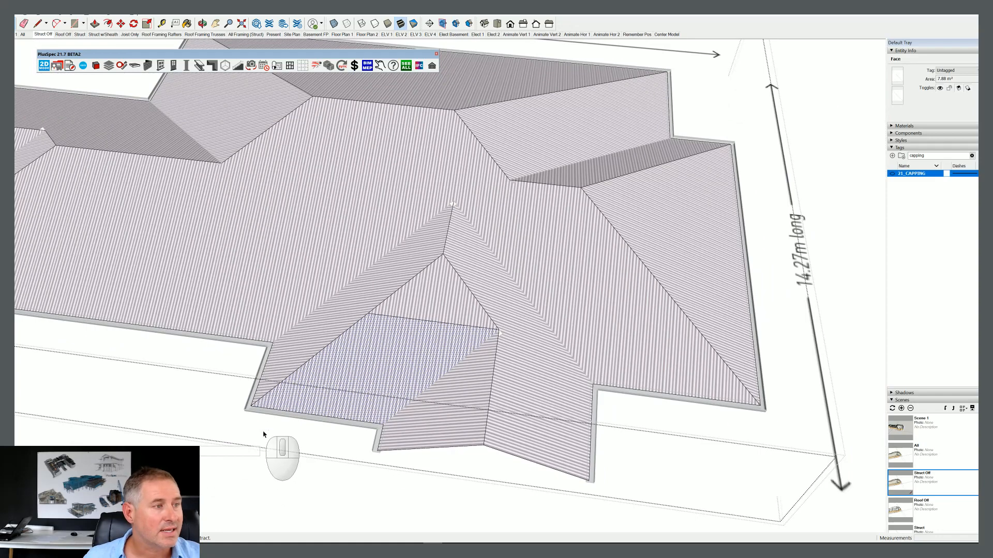
left_click(327, 424)
Step: Move the apex above the new line forward along the green axis to align with the line, forming a small upright gable face
key("m")
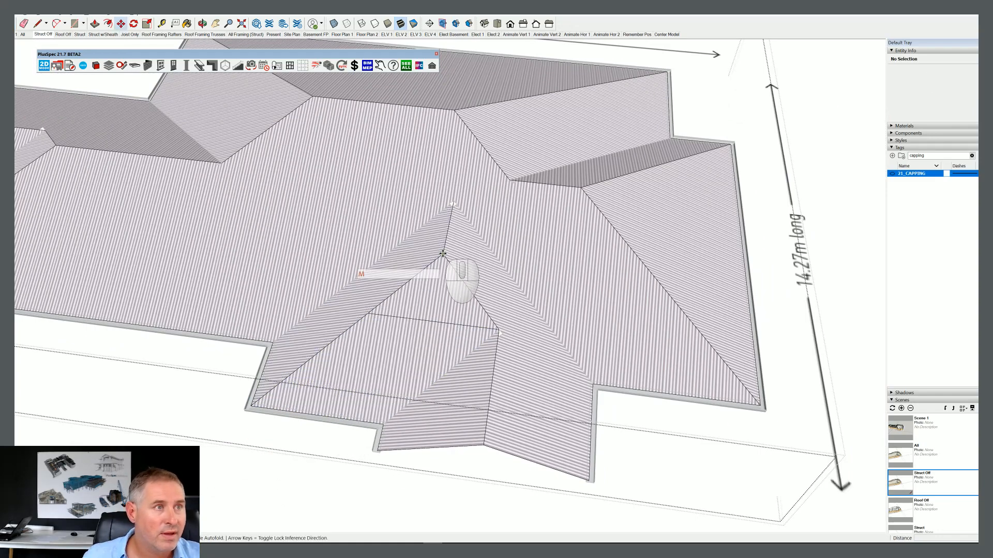
left_click(444, 253)
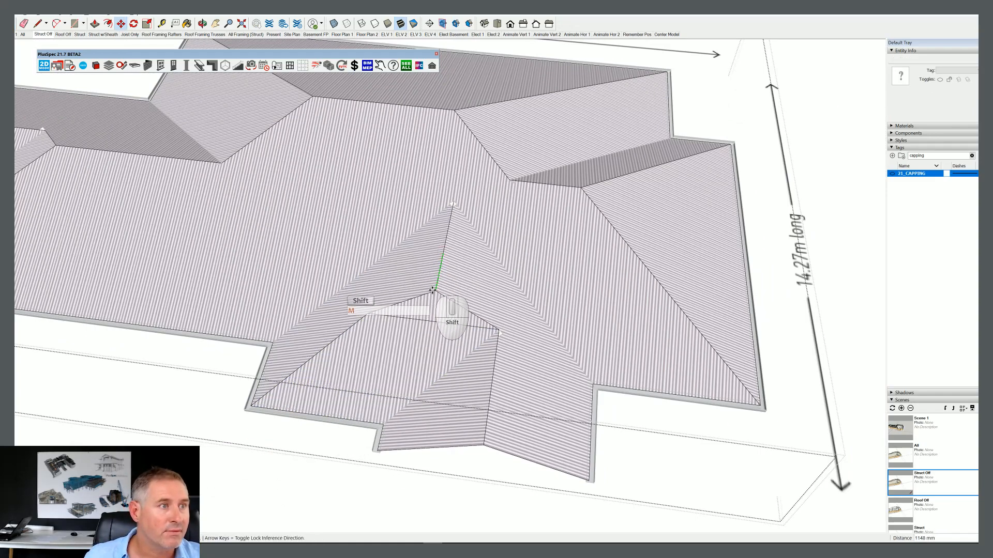
key("shift")
left_click(368, 313, "shift")
scroll(451, 332, "up", 6)
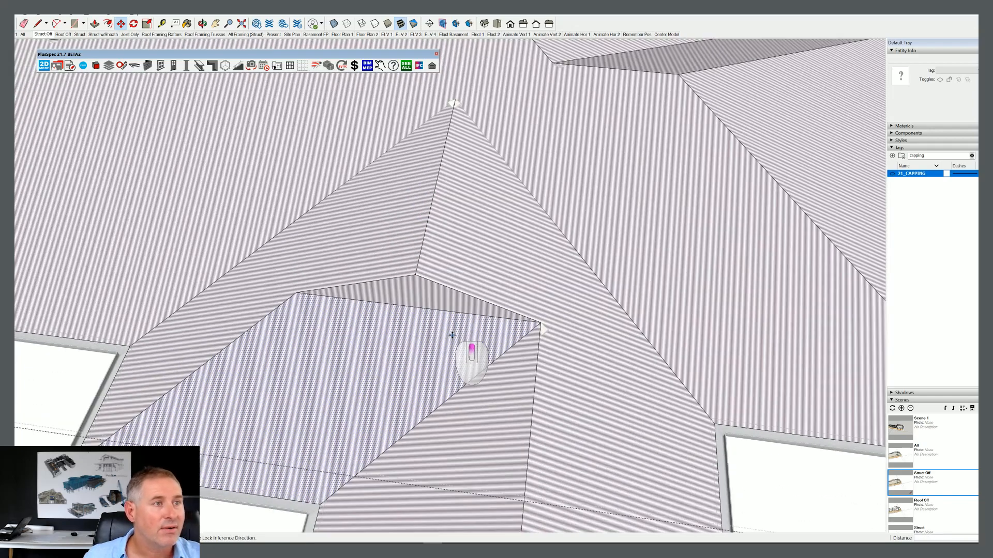
middle_click_drag(456, 318, 593, 279)
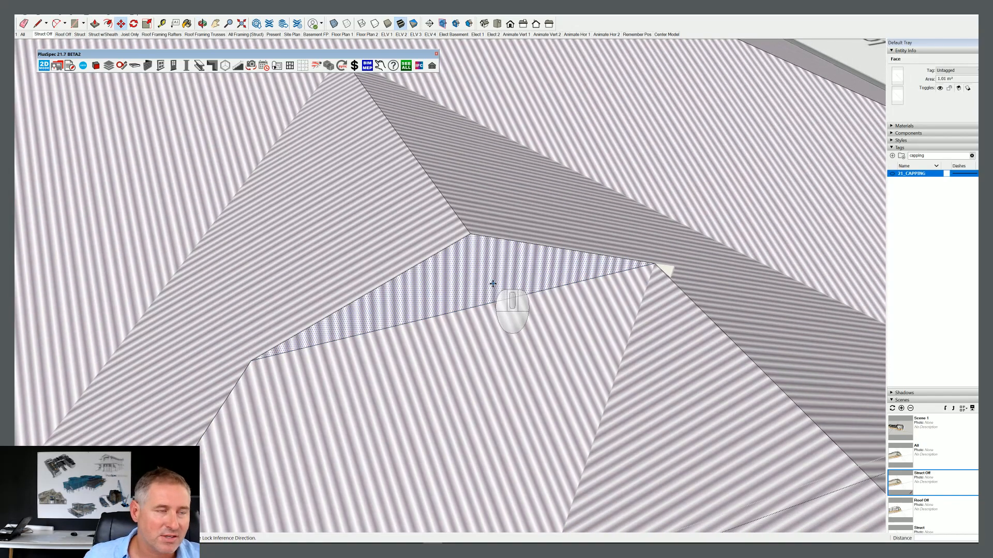
Step: Paint the small triangular gable face with Color A01 from the Colors collection
key("space")
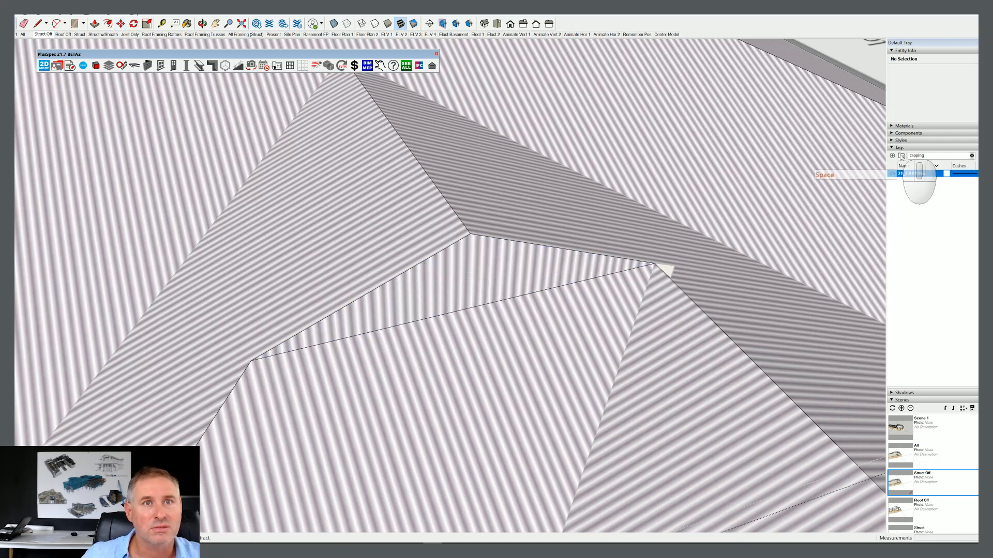
left_click(900, 126)
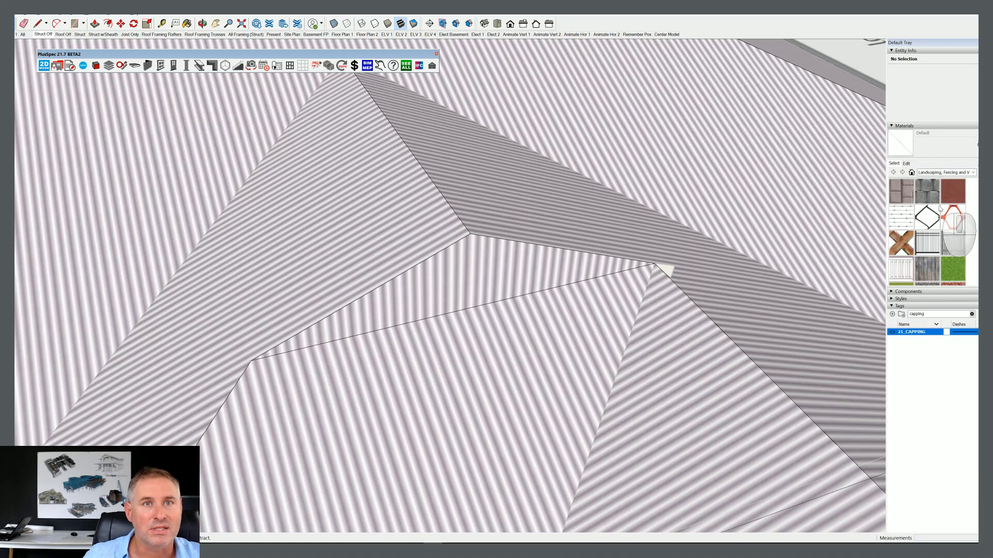
left_click(973, 173)
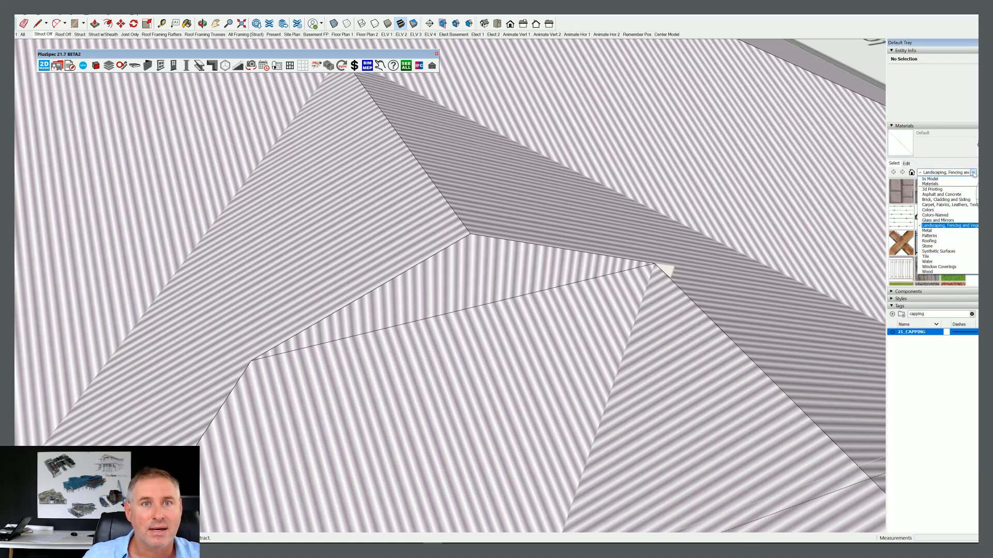
left_click(953, 211)
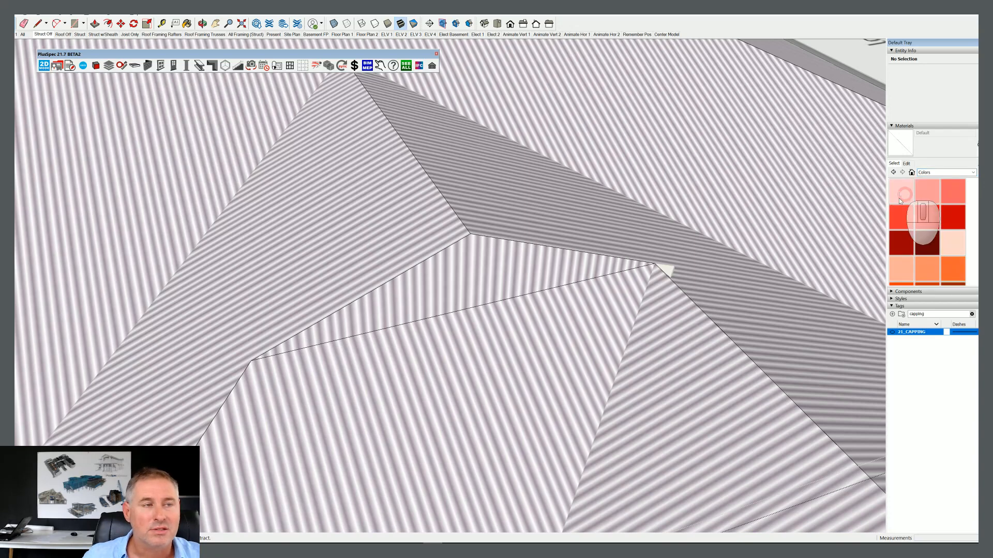
left_click(900, 198)
left_click(475, 285)
middle_click_drag(562, 278, 564, 276, "shift")
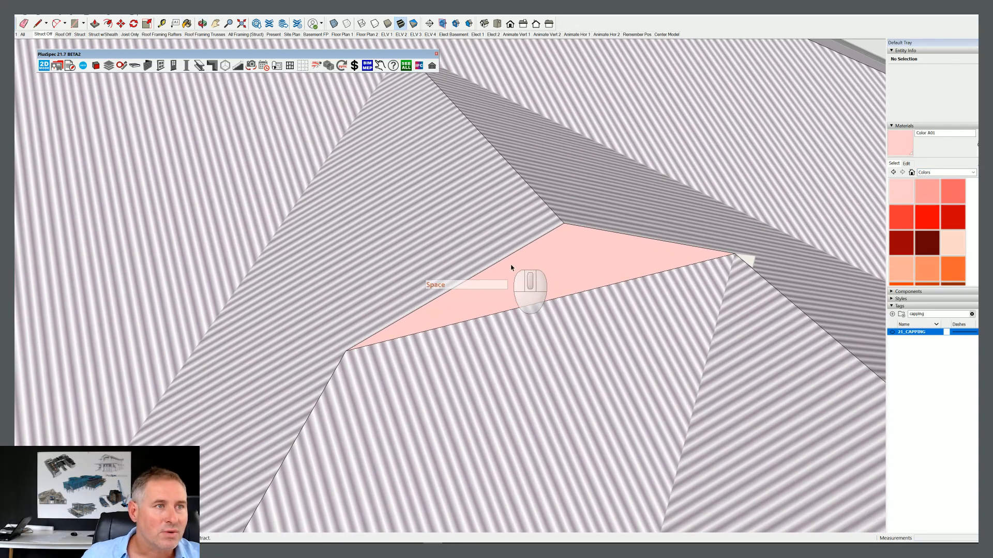
Step: Offset the painted triangle's two sloping upper edges 180 mm inward to form a fascia strip
key("space")
left_click(497, 263, "shift")
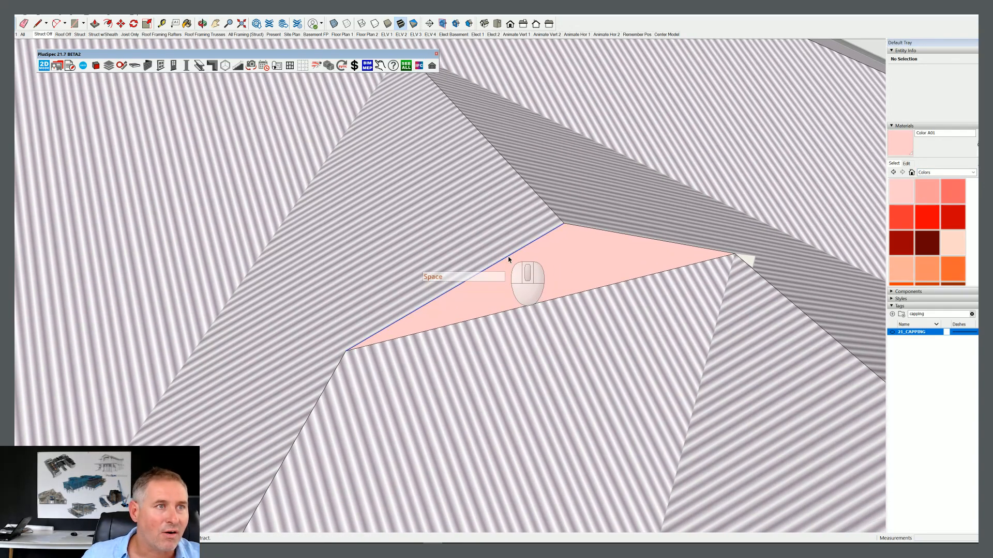
left_click(575, 228, "shift")
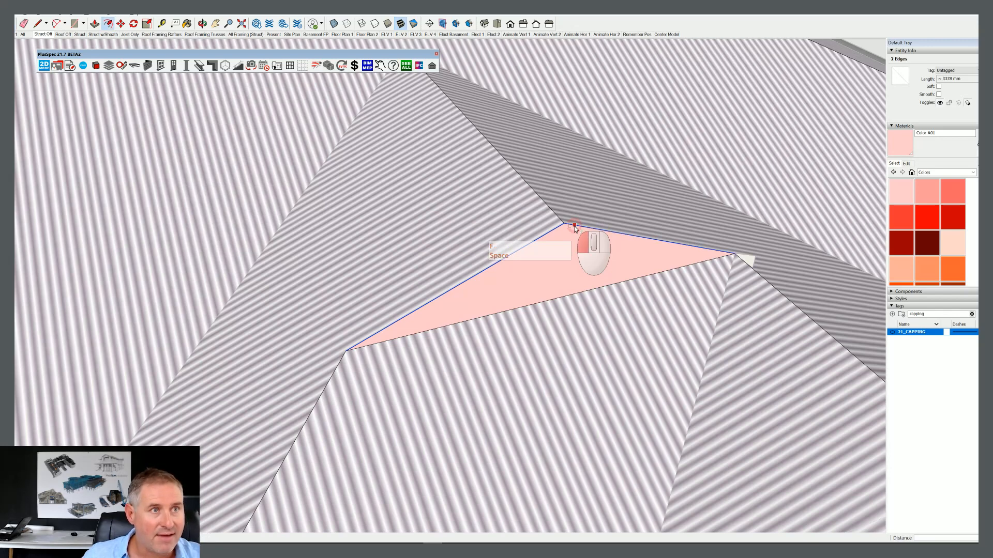
left_click(575, 226)
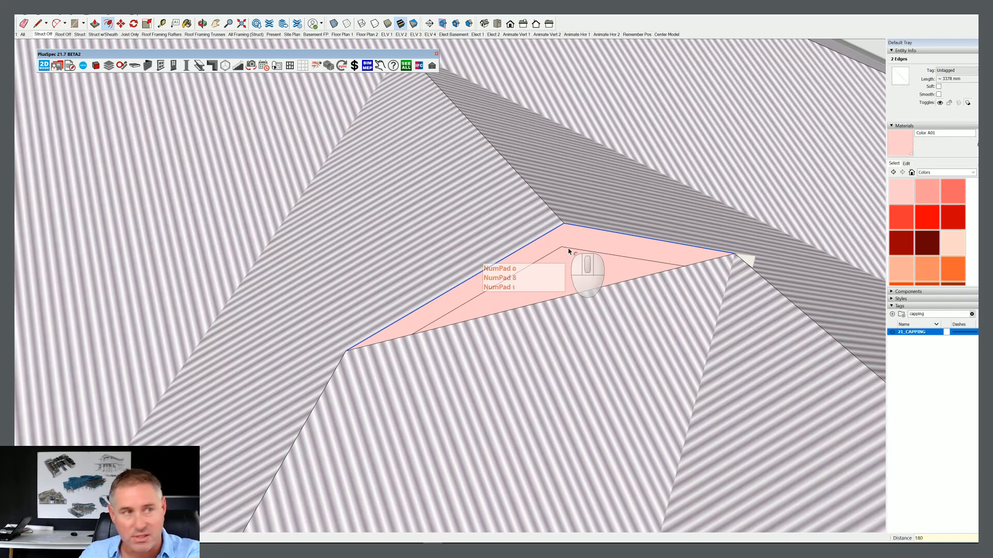
middle_click_drag(566, 252, 541, 294)
key("space")
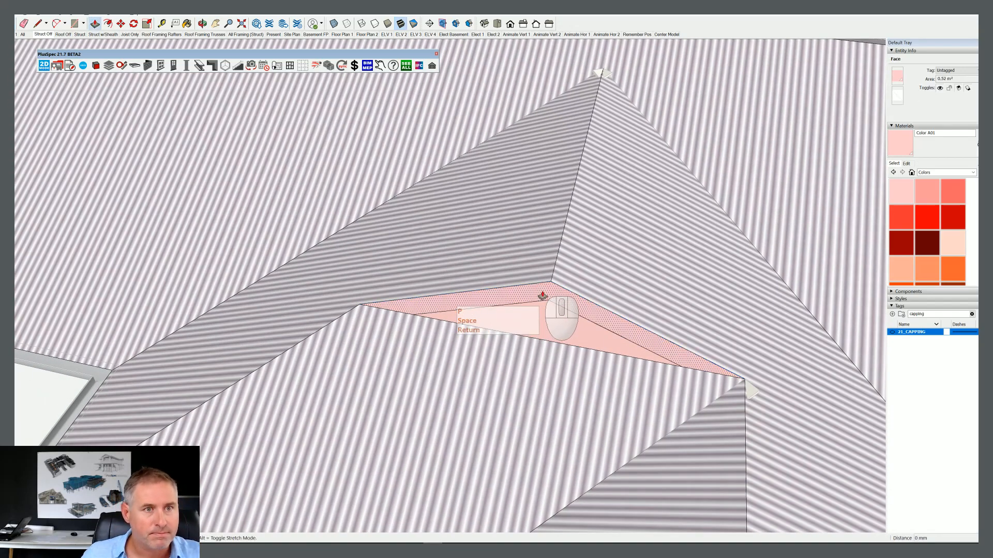
Step: Push/pull the fascia strip outward about 958 mm to form the small gable's overhang
left_click_drag(542, 296, 520, 392)
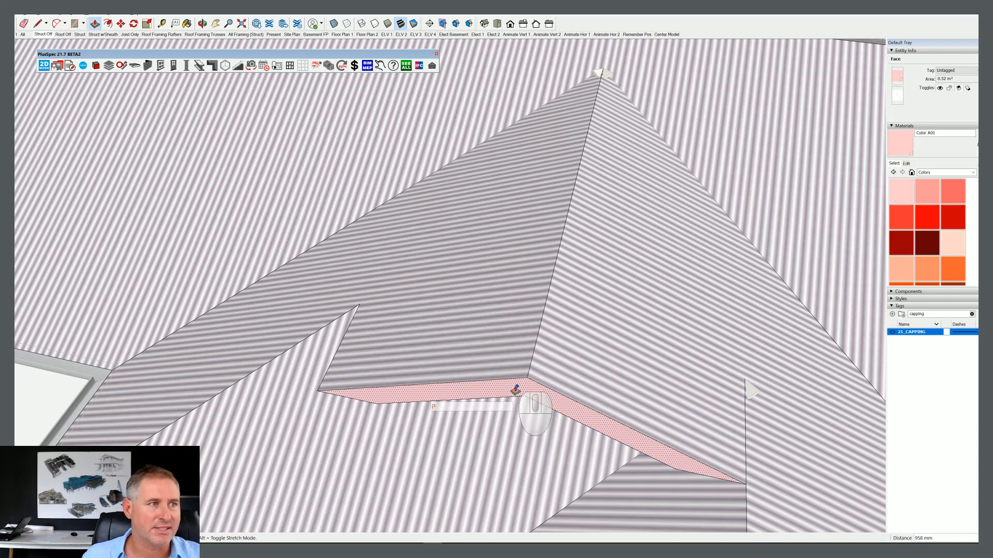
middle_click_drag(517, 388, 737, 270)
key("space")
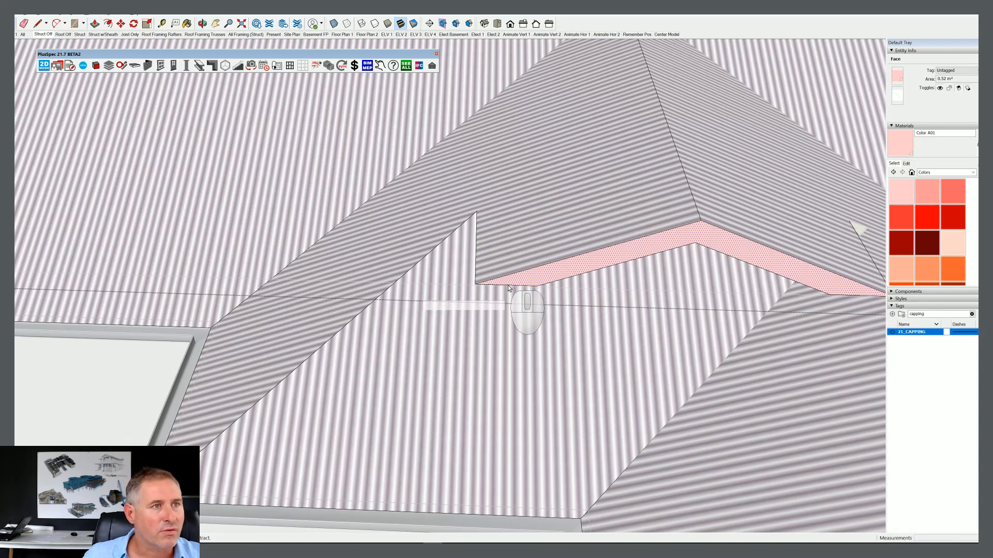
Step: Move the short bottom edge at the fascia's left end outward to meet the valley line
left_click(508, 286)
key("m")
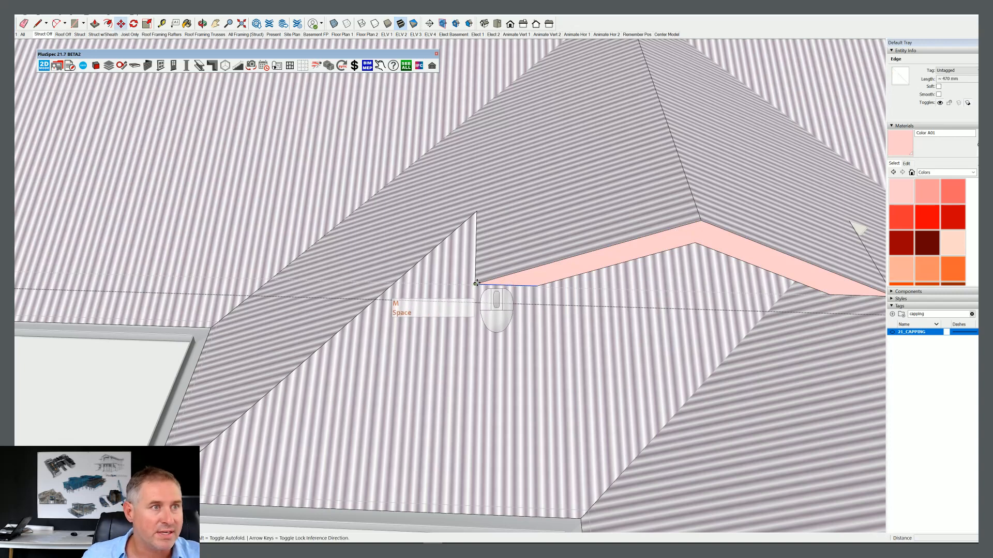
left_click(476, 284)
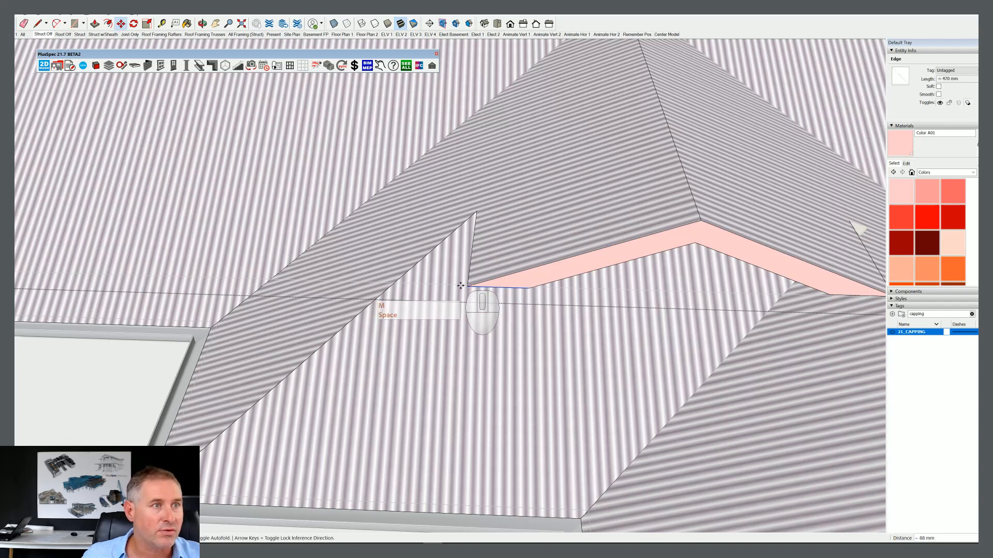
left_click(351, 318)
Step: Delete the leftover edge across the left roof slope behind the fascia and leave the roof group
middle_click_drag(470, 288, 496, 288)
key("space")
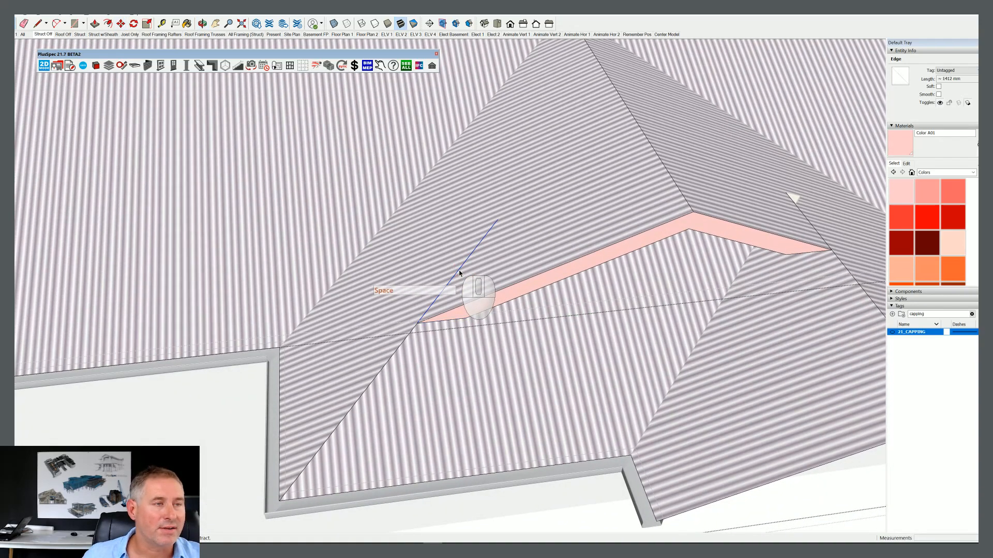
key("Delete")
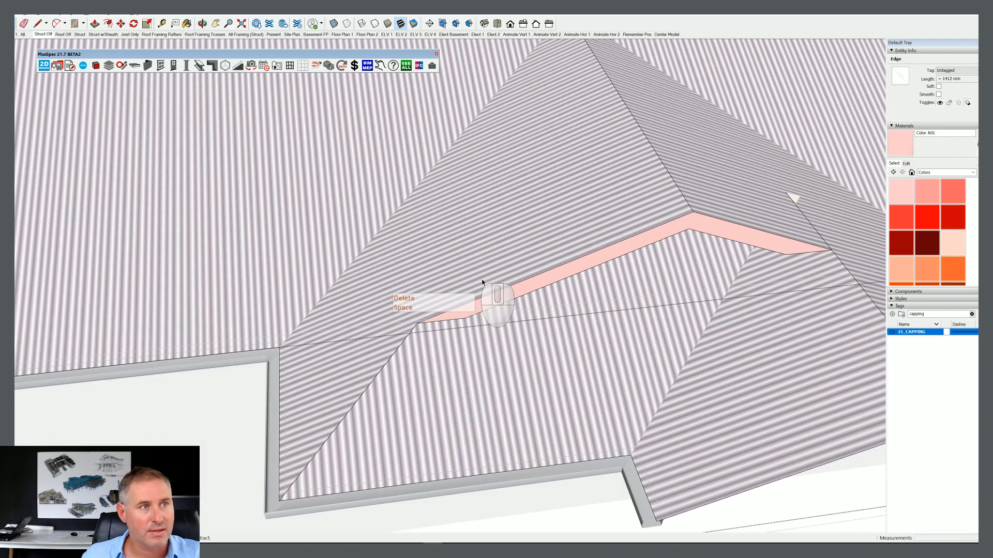
middle_click_drag(459, 273, 357, 91)
middle_click_drag(459, 236, 509, 398)
scroll(513, 411, "down", 2)
left_click(517, 422)
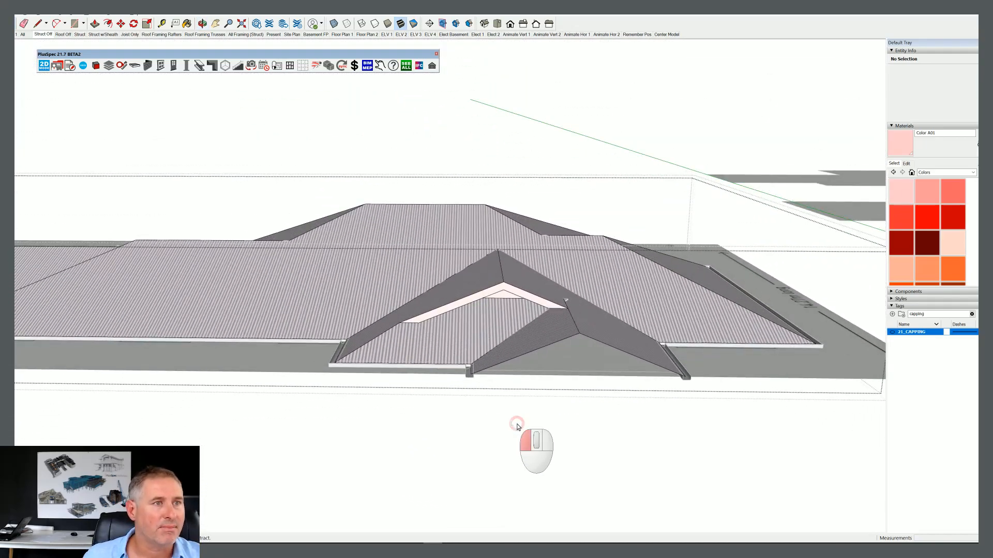
left_click(517, 422)
Step: Place a Barge and Flashing component along the small gable's right slope, from its lower end up to the apex
scroll(491, 364, "down", 3)
scroll(492, 365, "down", 2)
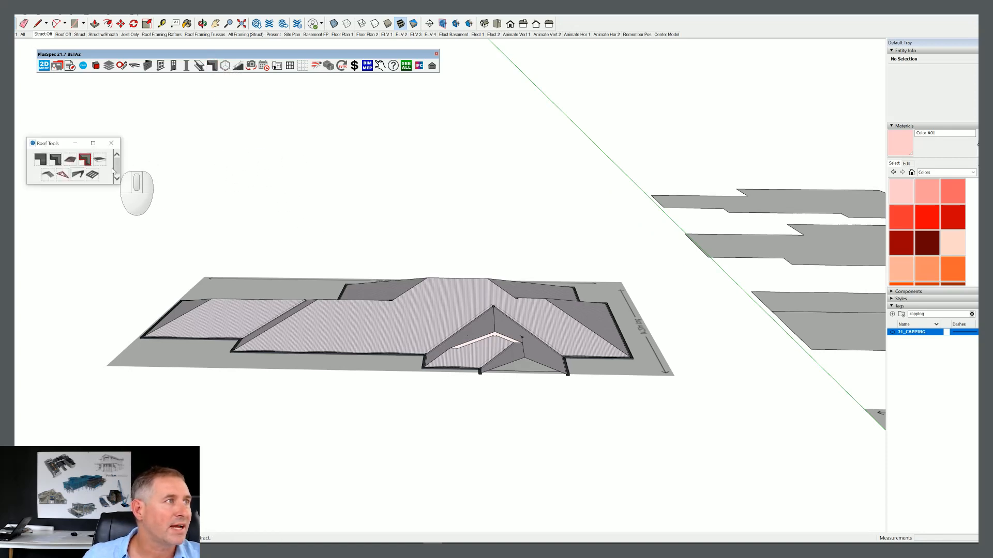
left_click(78, 175)
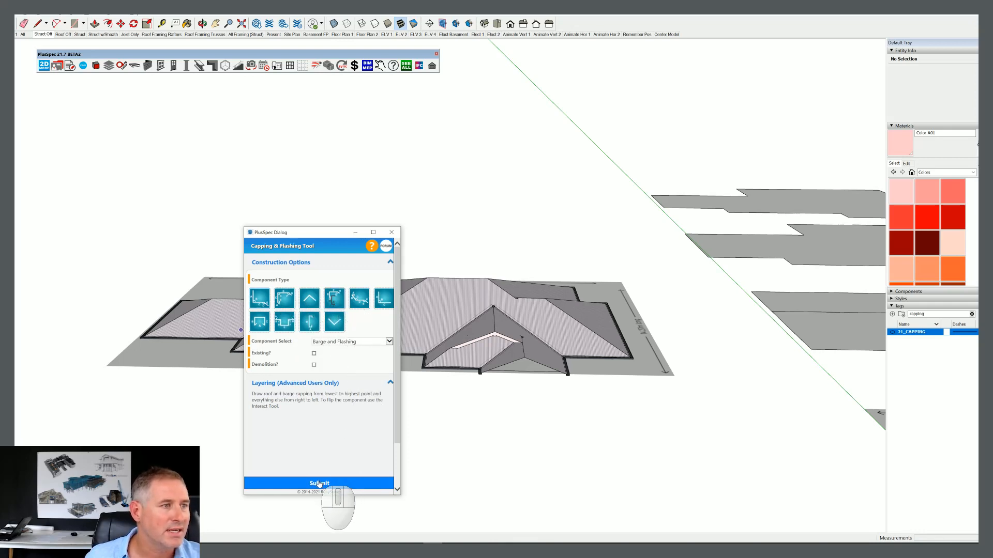
scroll(523, 346, "up", 3)
scroll(523, 345, "up", 4)
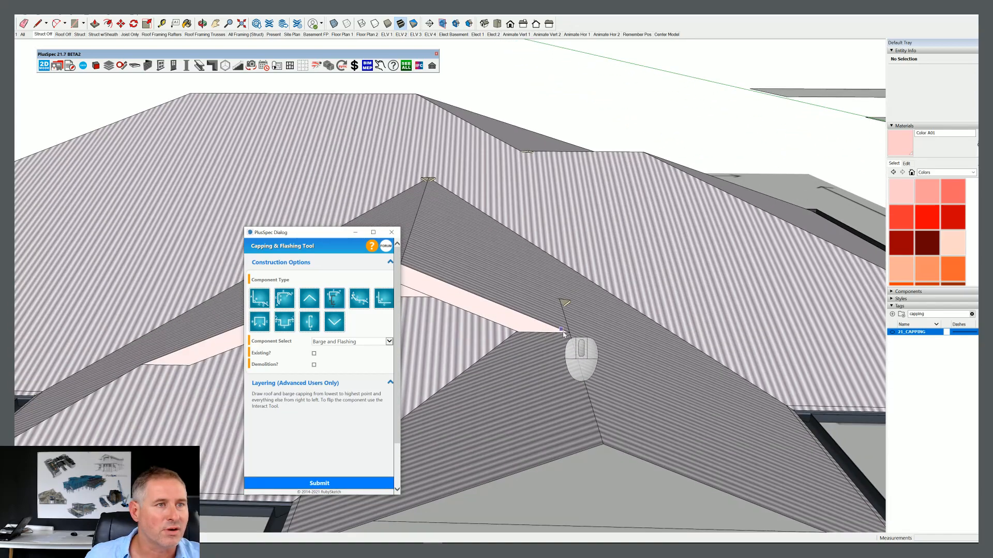
middle_click_drag(549, 331, 698, 390)
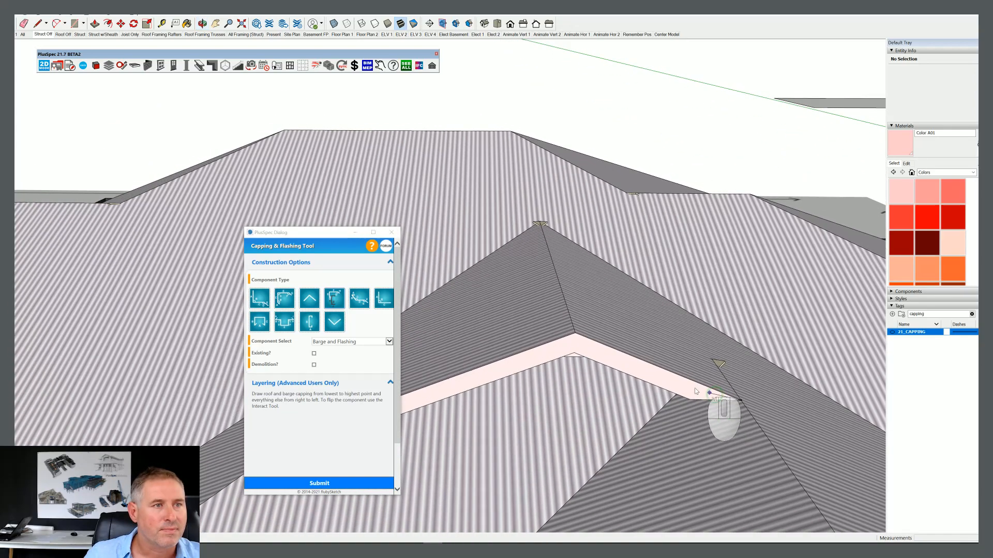
left_click(576, 333)
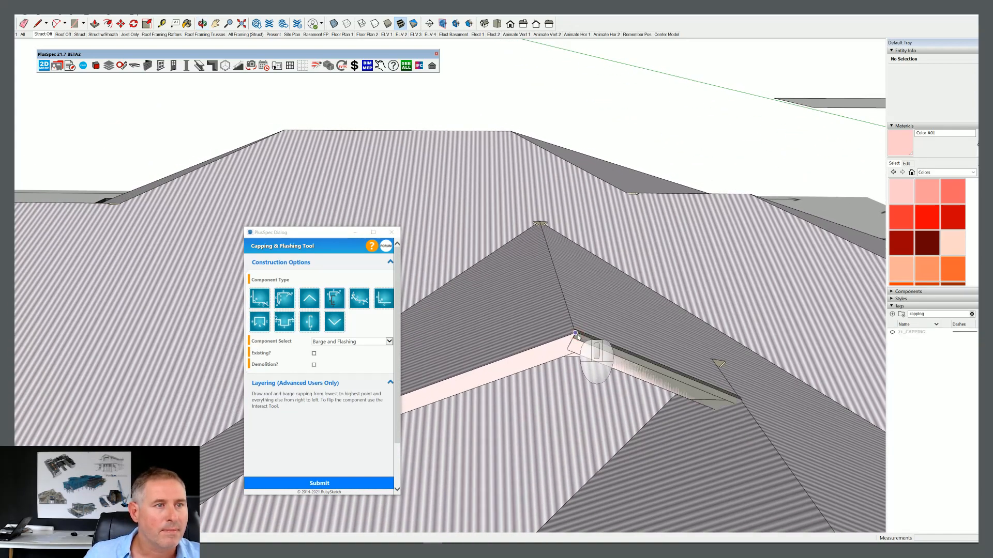
scroll(575, 335, "up", 5)
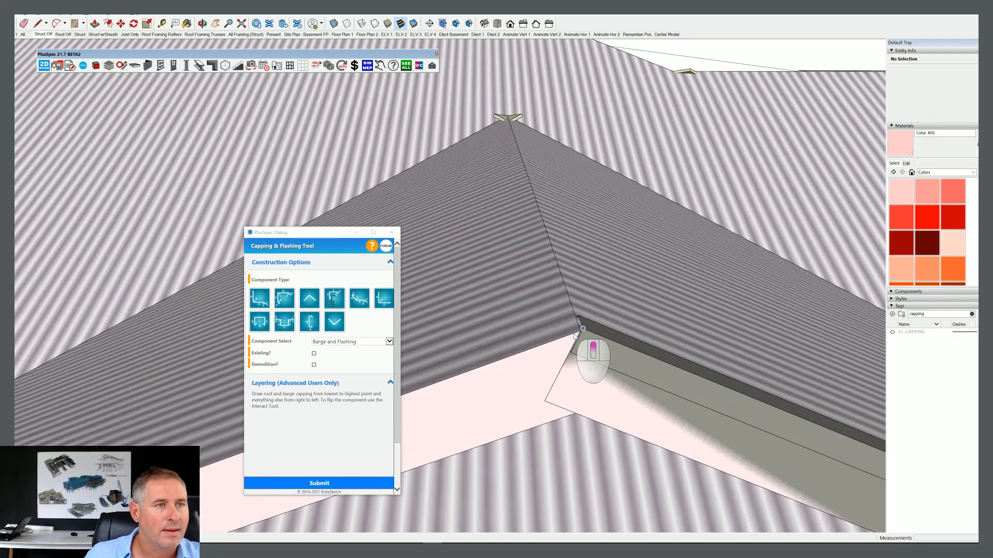
Step: Place a matching Barge and Flashing component along the small gable's left slope up to the apex, and end the tool
scroll(574, 331, "down", 8)
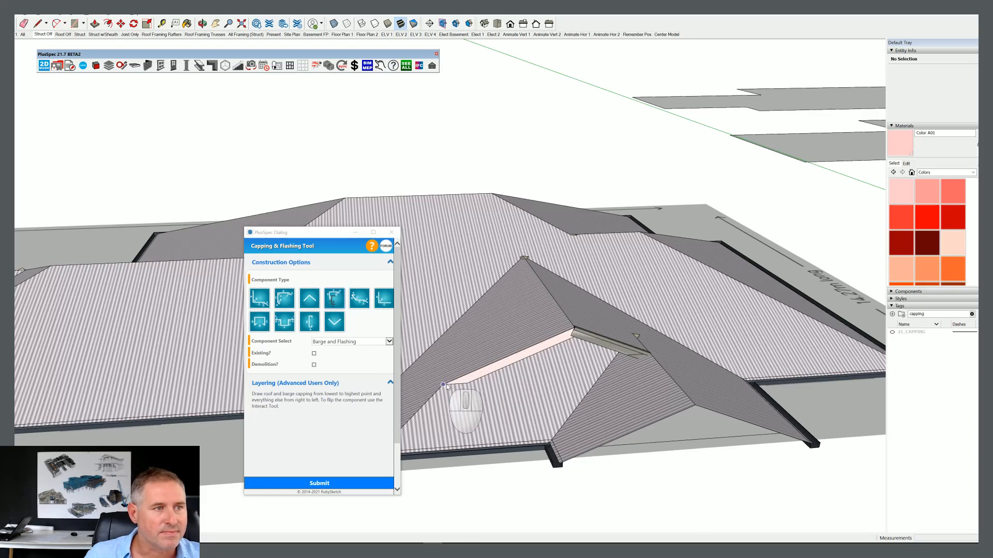
scroll(592, 357, "up", 6)
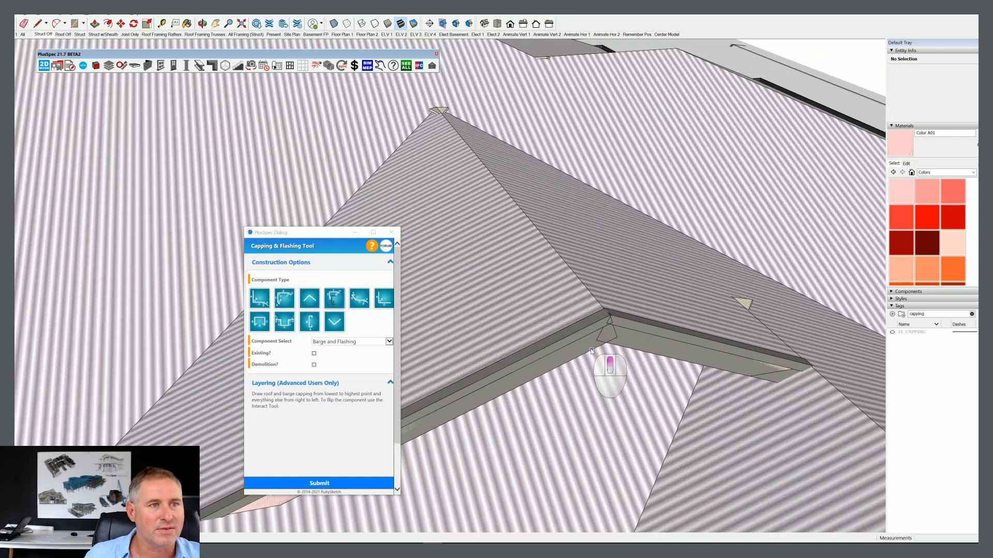
left_click(592, 351)
key("space")
scroll(610, 331, "down", 8)
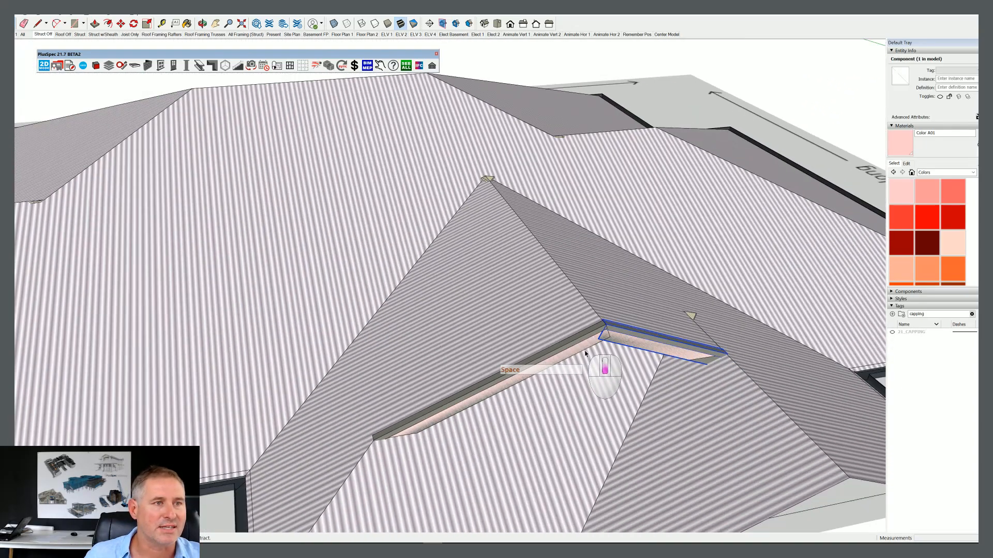
Step: Copy the rearmost spare floor plan outline to the empty area in front of the customised roof
middle_click_drag(579, 400, 533, 388)
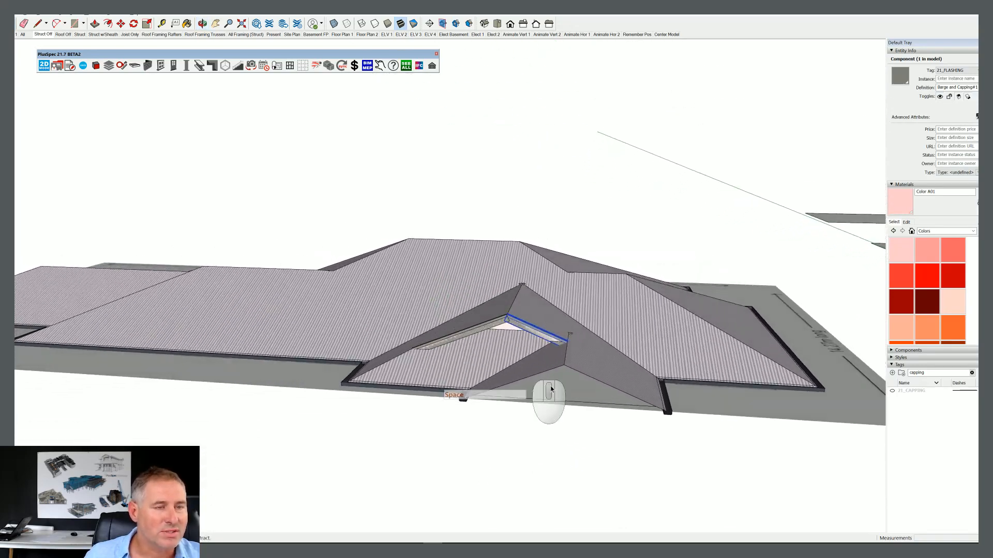
scroll(552, 381, "down", 8)
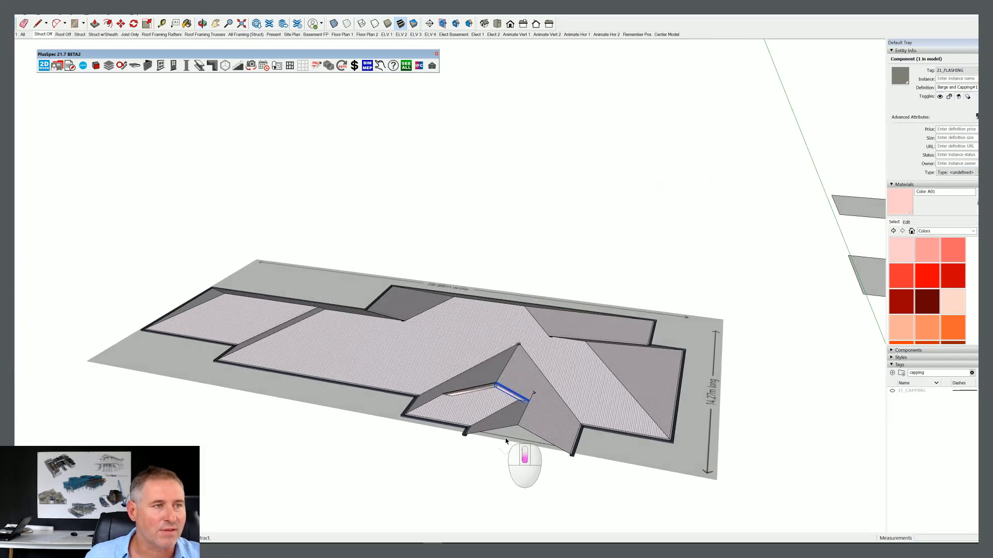
middle_click_drag(472, 434, 538, 312)
scroll(454, 306, "down", 4)
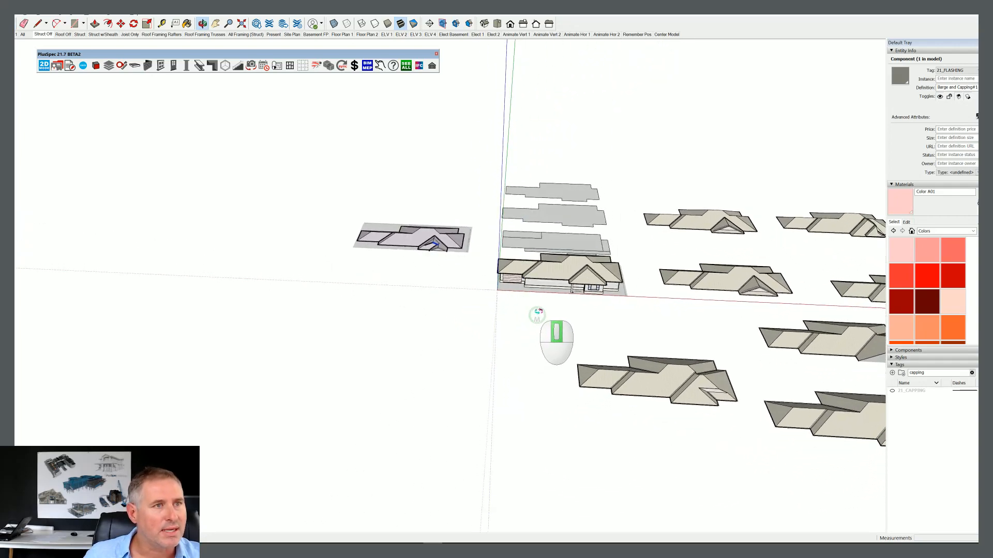
scroll(538, 311, "up", 6)
scroll(498, 294, "down", 6)
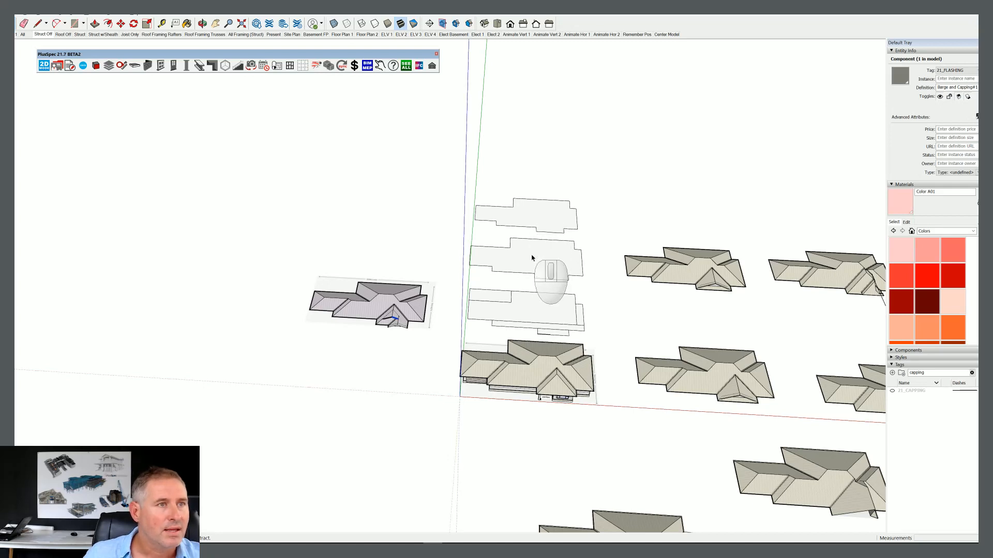
left_click(530, 221, "ctrl")
left_click(324, 463)
scroll(324, 464, "up", 1)
middle_click_drag(324, 463, 401, 363)
Step: Generate a metal hip roof from the copied outline at 22.5 degrees pitch with 600 mm soffit/eaves
right_click(402, 362)
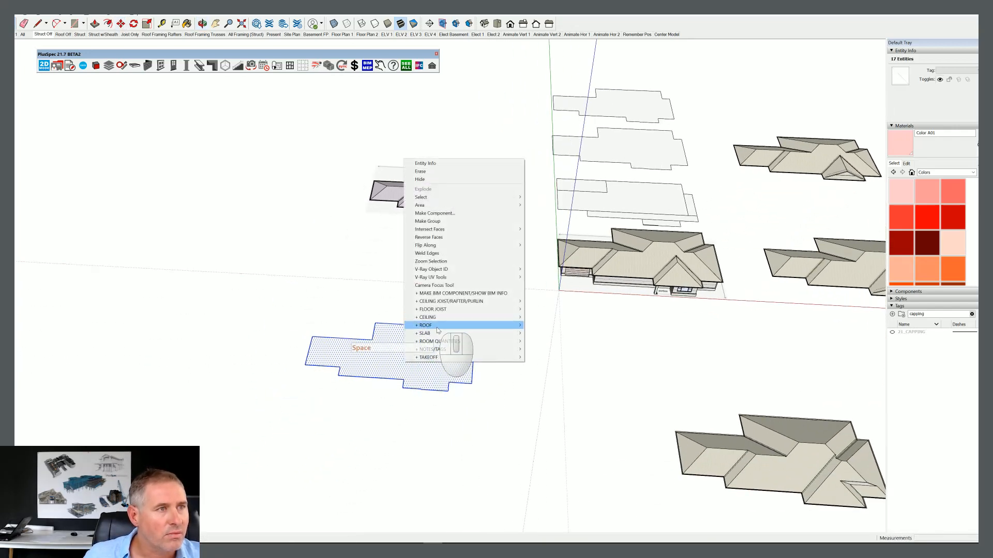
left_click(546, 325)
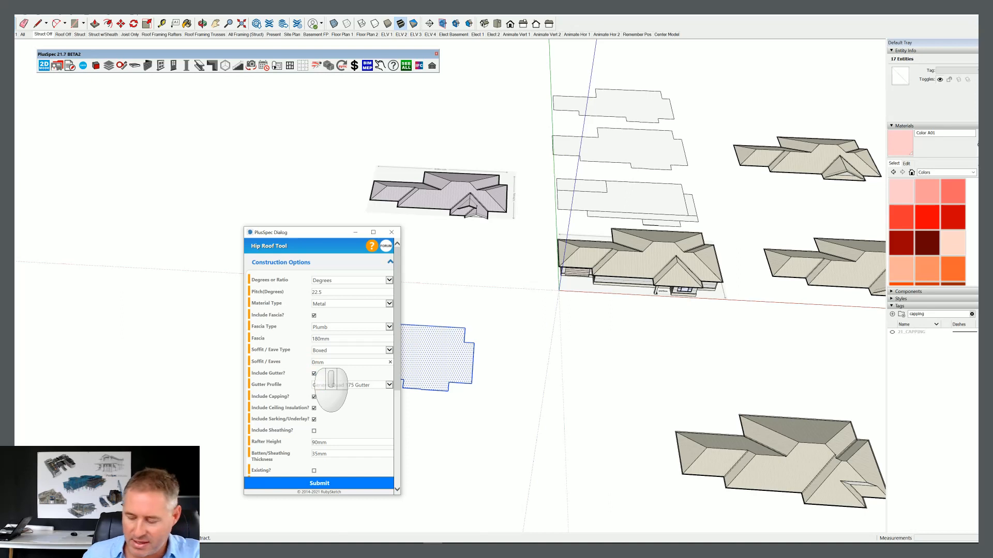
type("0")
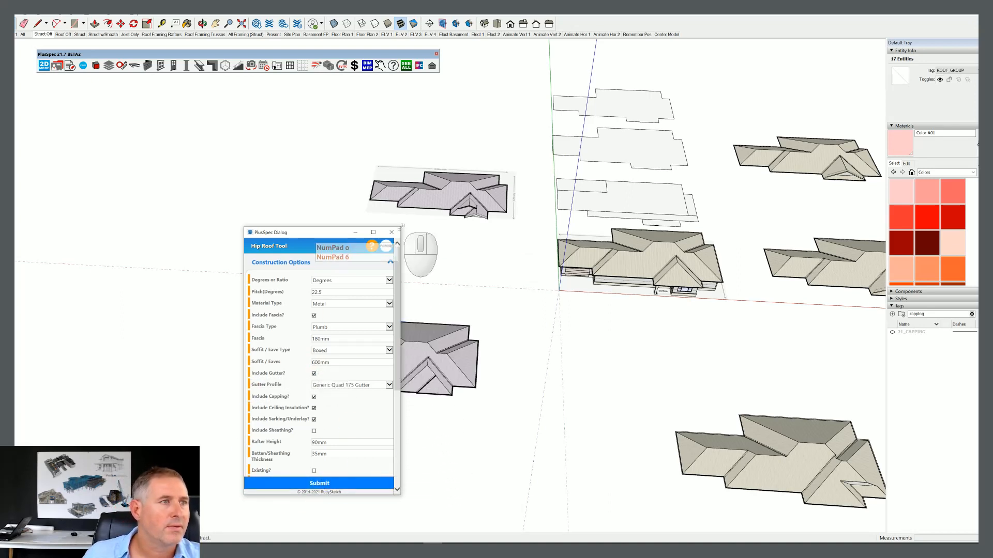
left_click(392, 232)
Step: Turn the triangular front face of the new roof's portico into a gable with a 90 degree pitch and a 550 mm gable overhang
scroll(450, 411, "up", 10)
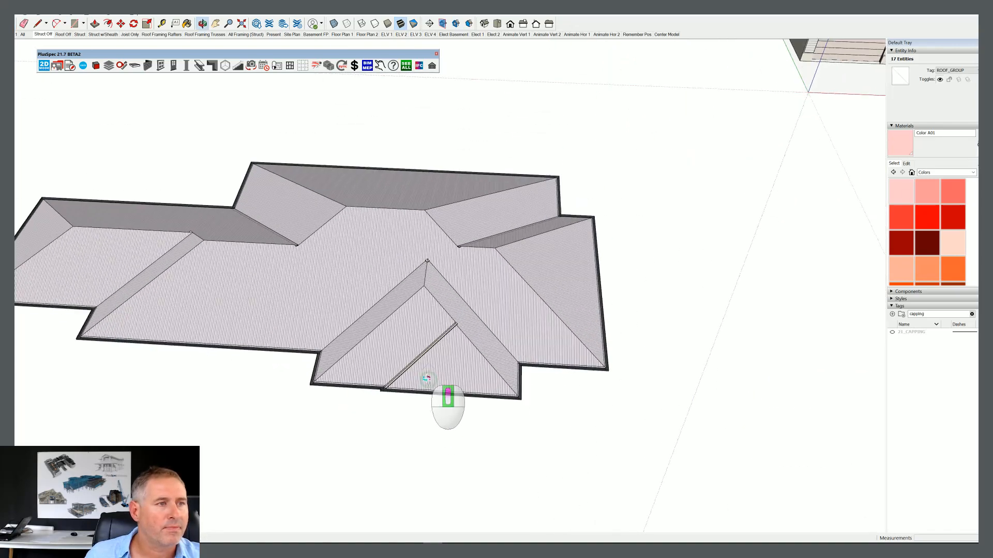
middle_click_drag(546, 361, 473, 346)
scroll(525, 361, "up", 5)
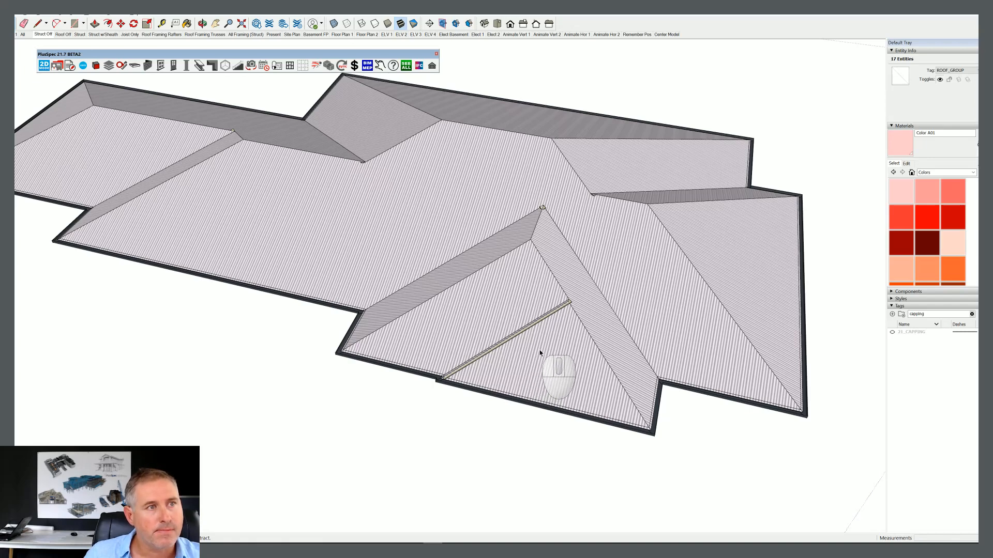
right_click(538, 352)
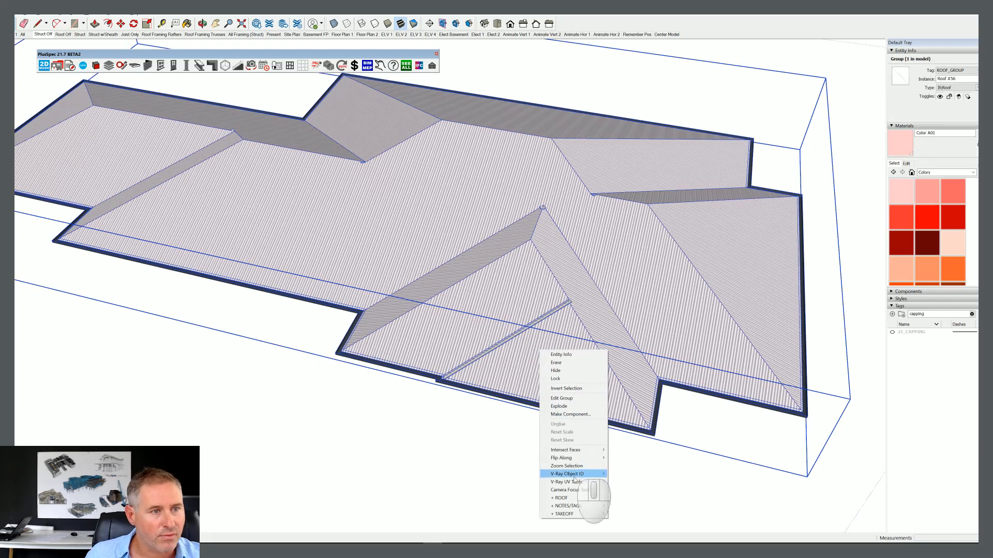
mouse_move(572, 498)
left_click(646, 442)
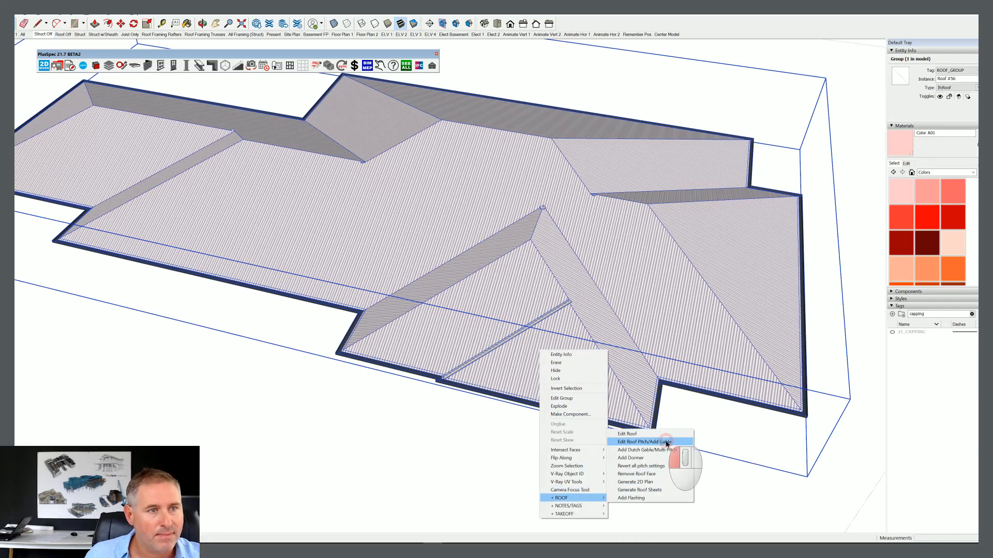
left_click(565, 355)
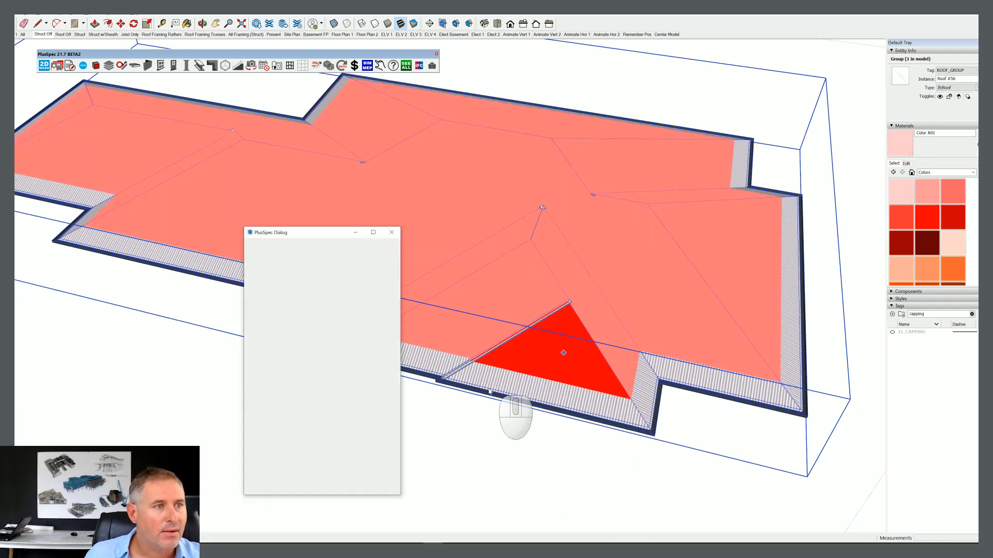
scroll(442, 377, "up", 3)
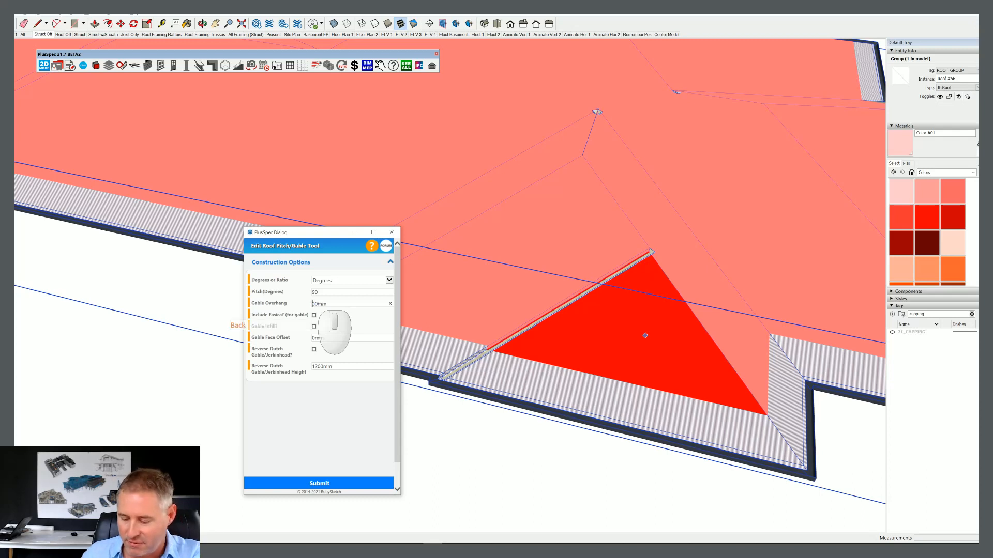
key("Delete")
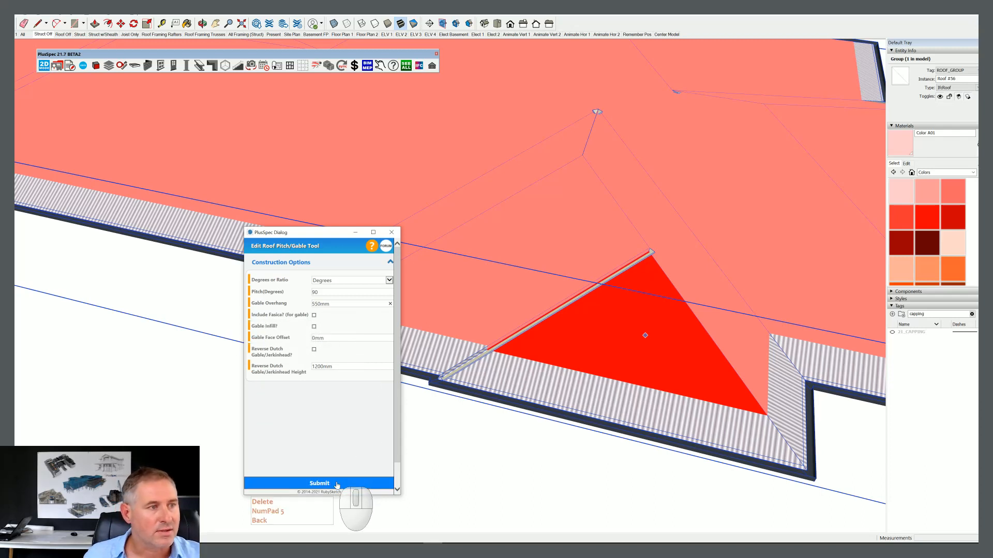
scroll(480, 460, "down", 1)
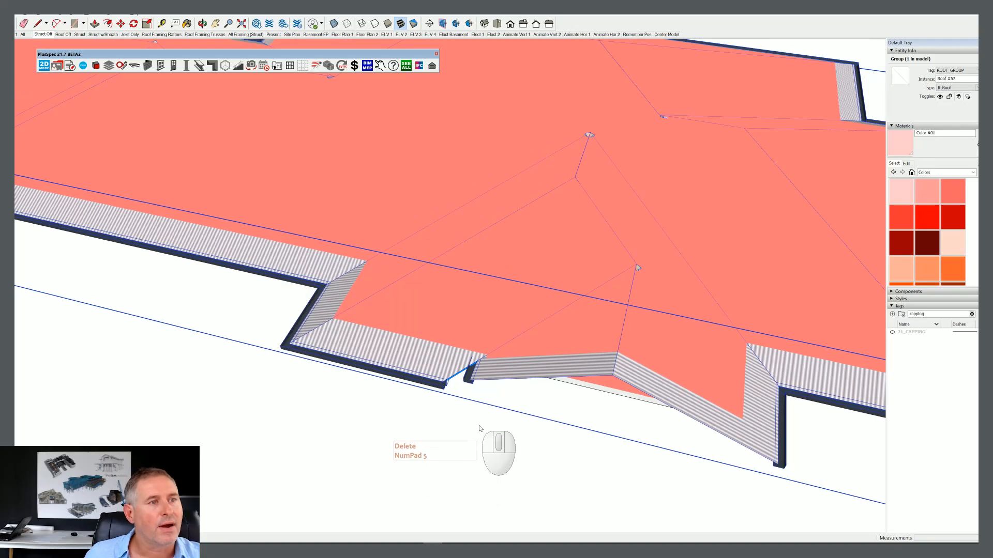
middle_click_drag(481, 430, 363, 317)
scroll(361, 317, "up", 6)
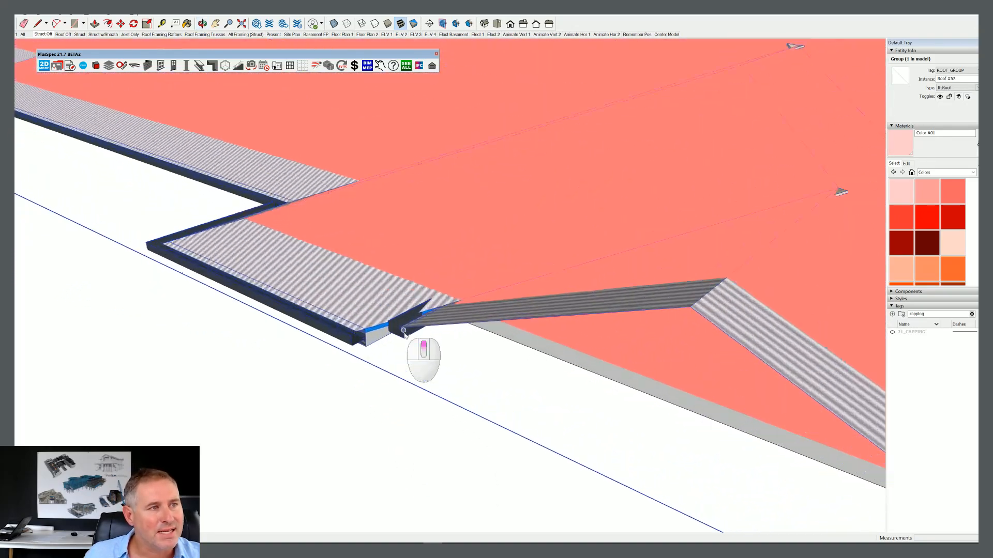
scroll(403, 352, "down", 8)
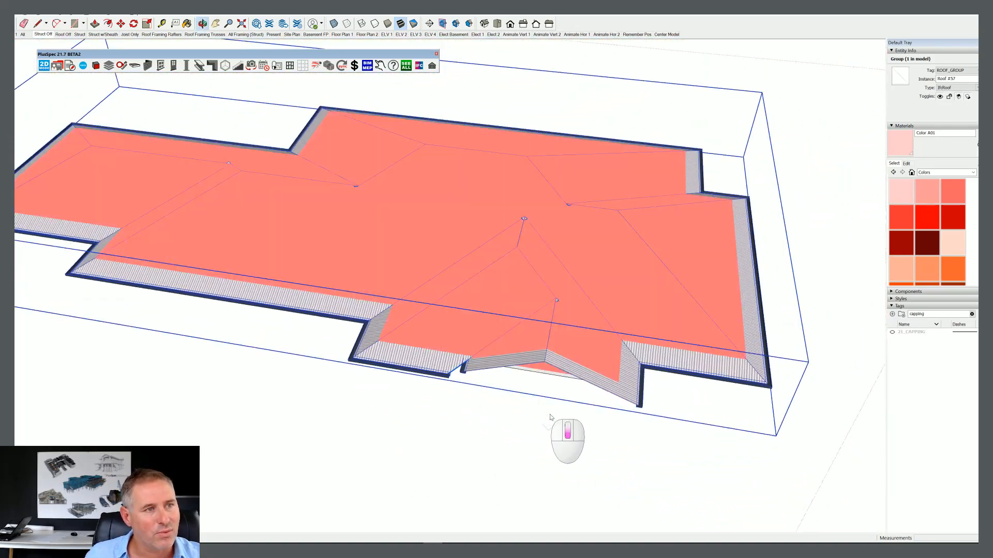
key("space")
Step: Remove the left roof face of the new front gable from the roof group
right_click(511, 351)
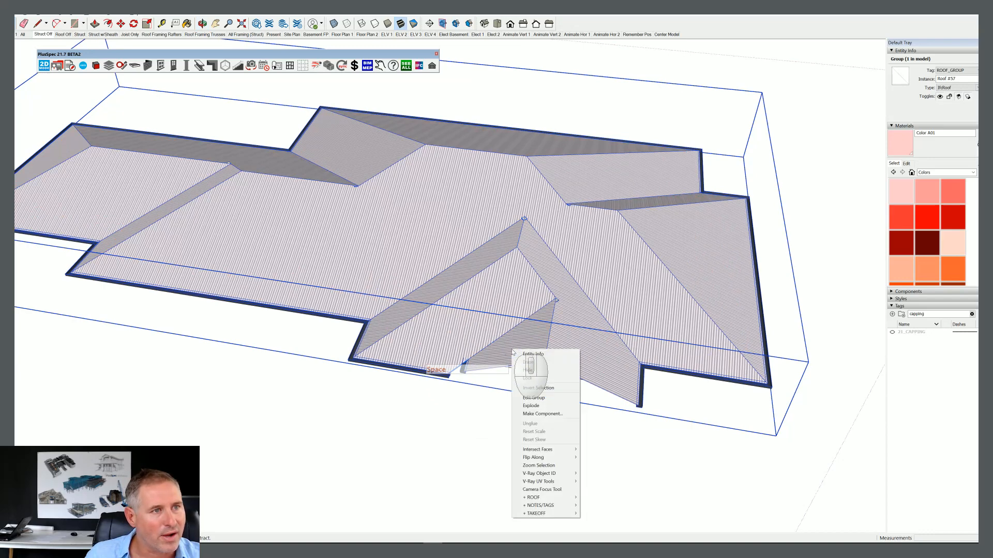
mouse_move(552, 498)
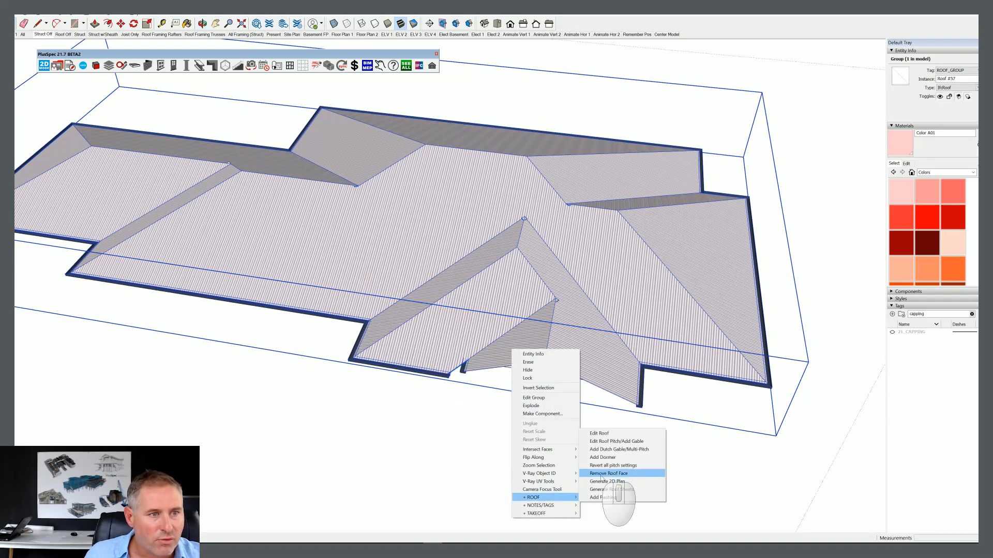
left_click(609, 474)
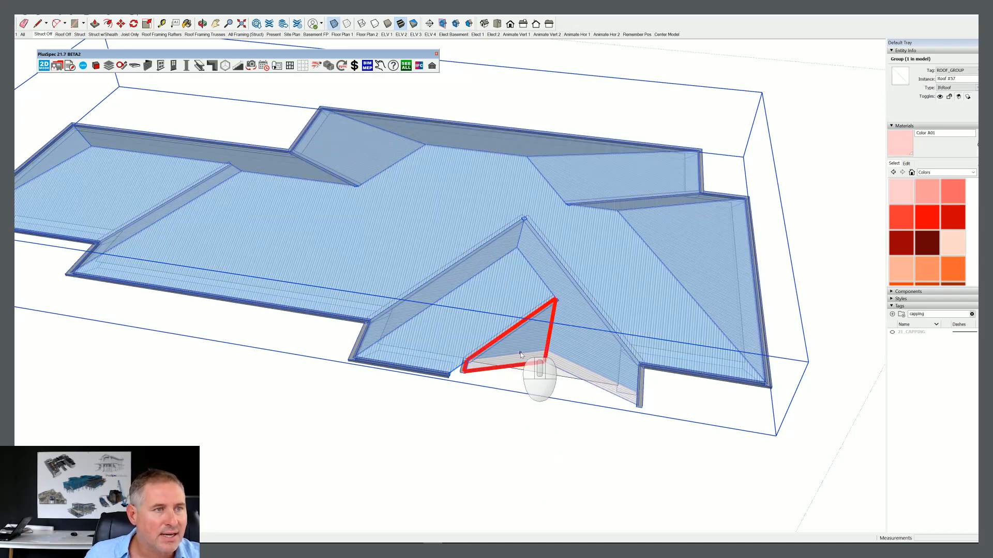
left_click(521, 355)
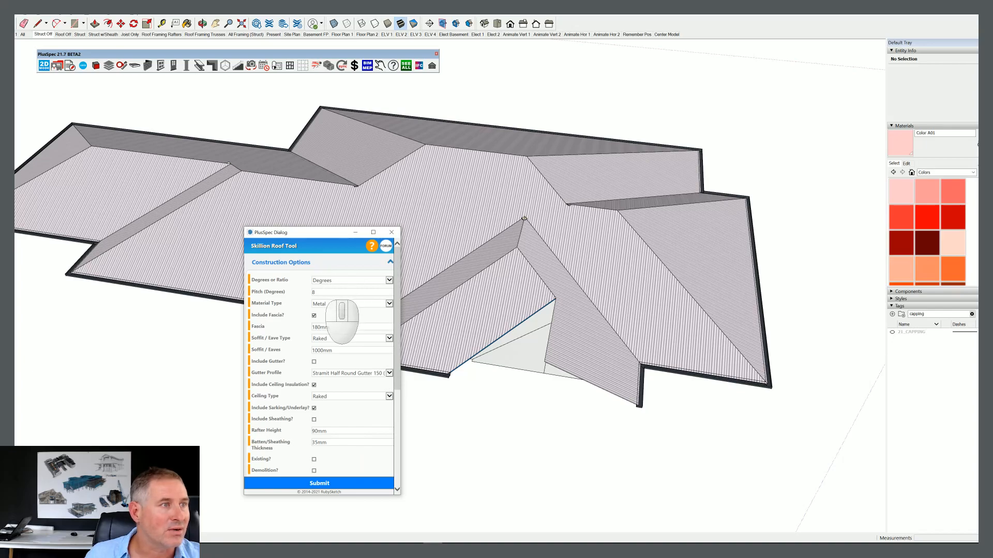
Step: Draw a metal skillion roof at 22.5 degrees pitch over the triangular opening where the front gable's face was removed
left_click(303, 292)
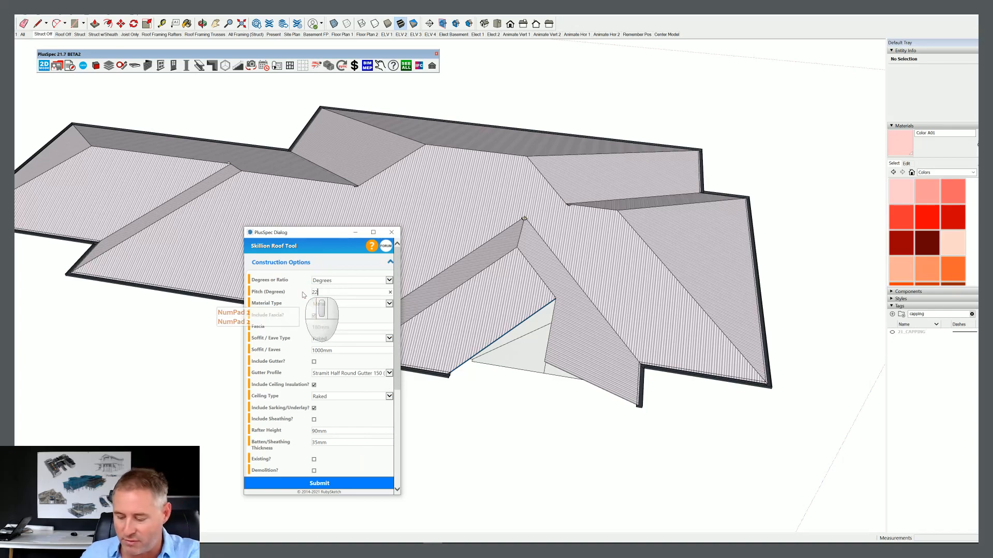
type("22.5")
scroll(476, 392, "up", 6)
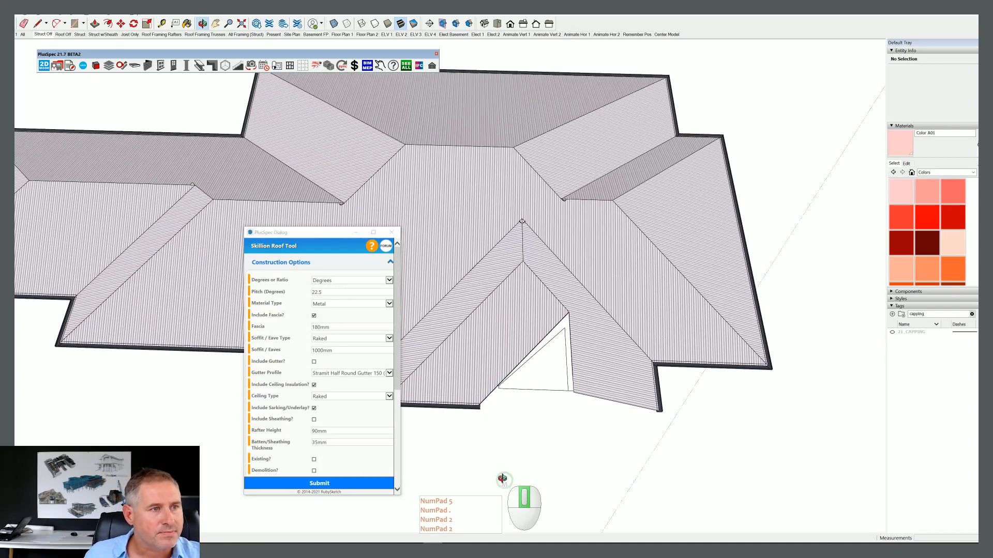
scroll(476, 392, "up", 8)
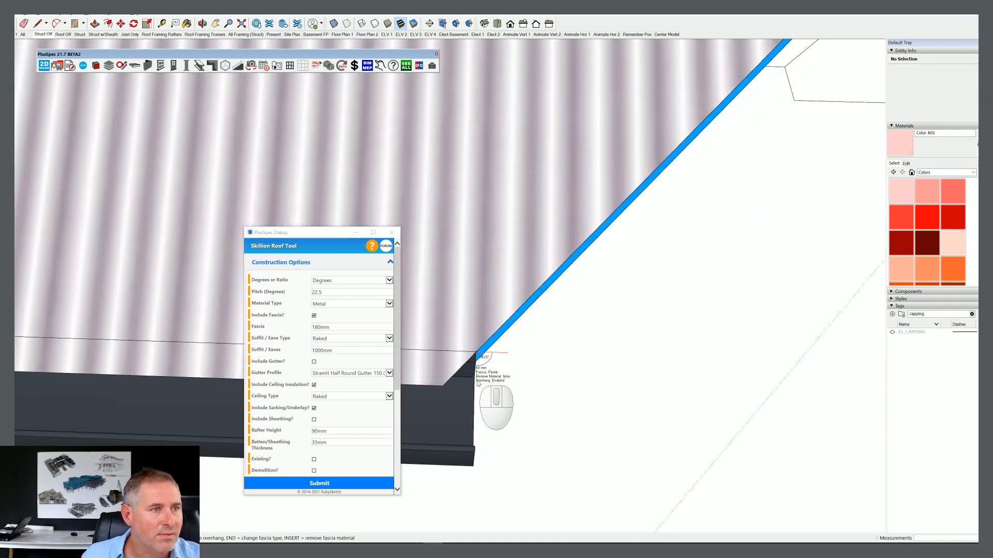
middle_click_drag(478, 385, 453, 382)
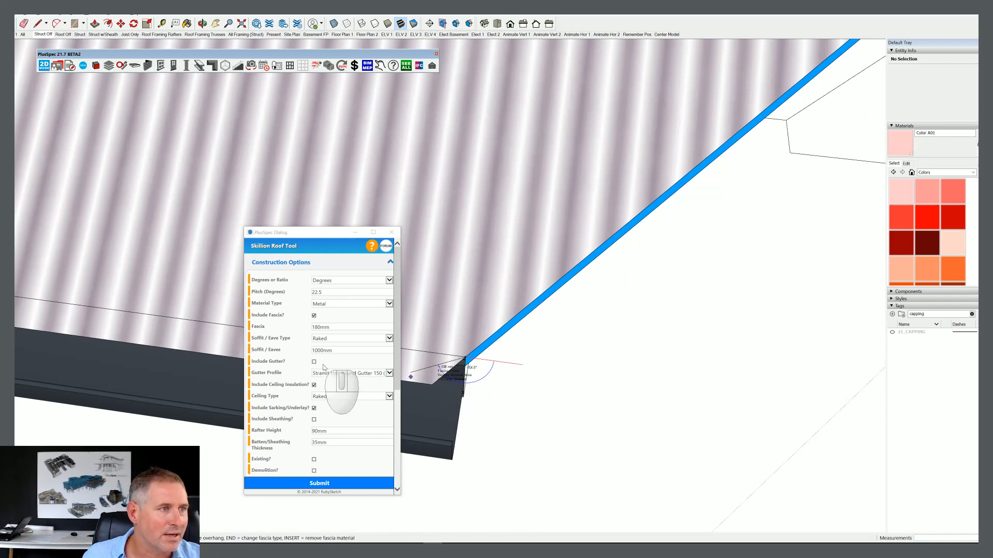
left_click(457, 385)
scroll(457, 386, "down", 10)
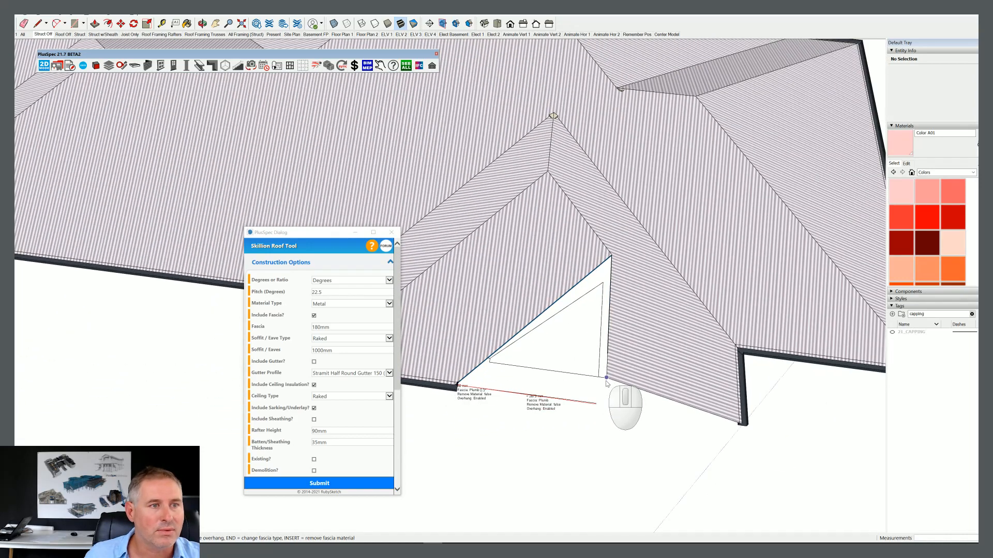
left_click(606, 380)
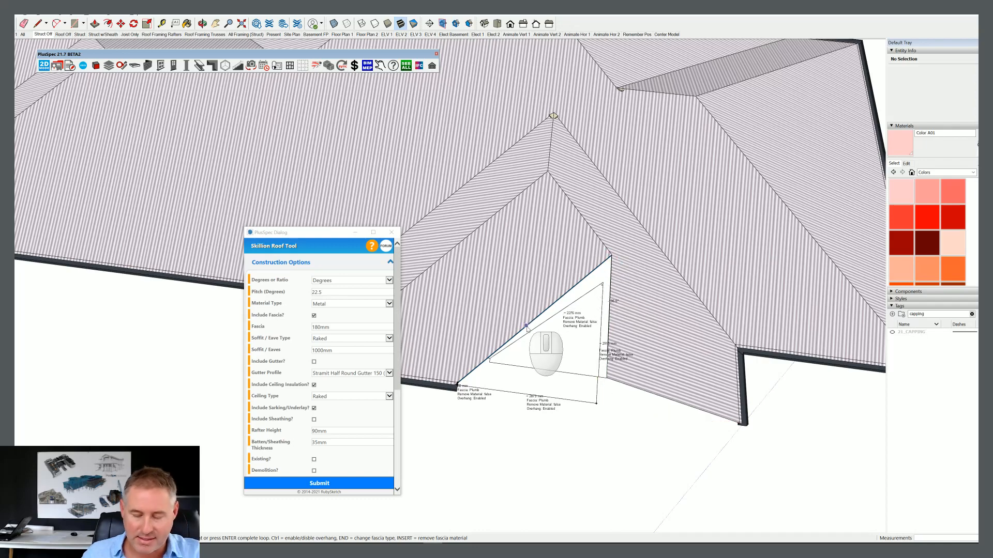
key("Return")
scroll(553, 316, "down", 3)
middle_click_drag(553, 316, 588, 336)
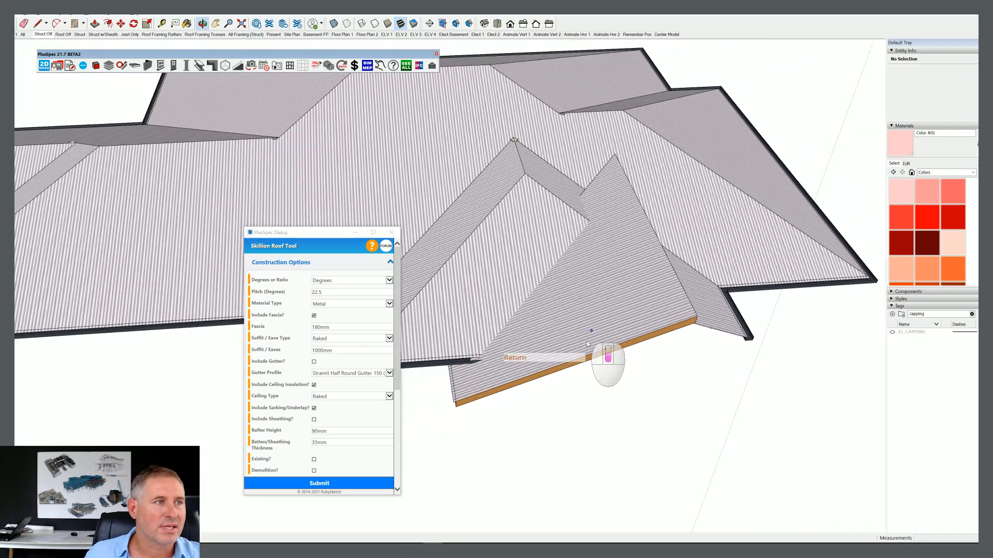
Step: Edit the new triangular skillion roof and set its soffit/eaves to 0 mm
key("space")
left_click(560, 355)
right_click(560, 355)
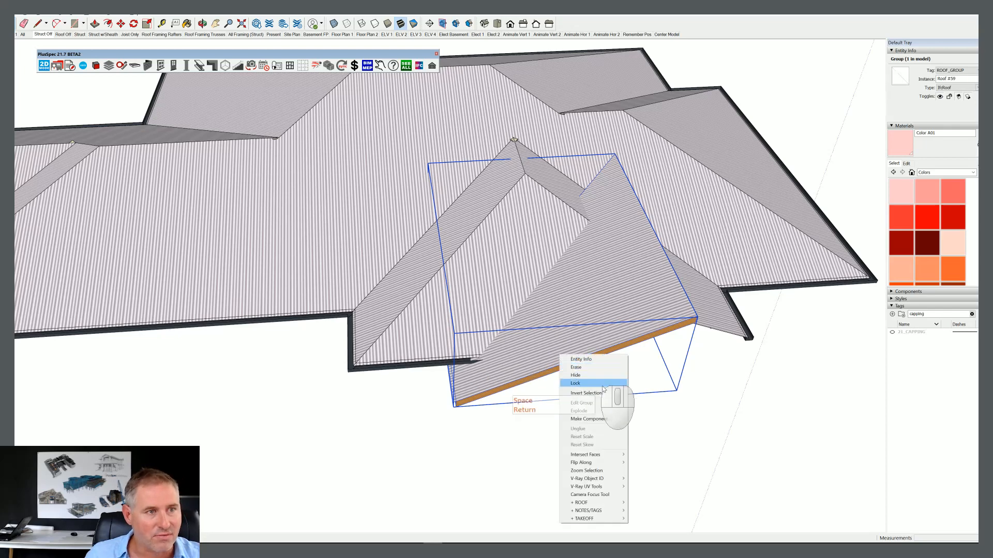
mouse_move(591, 503)
left_click(646, 502)
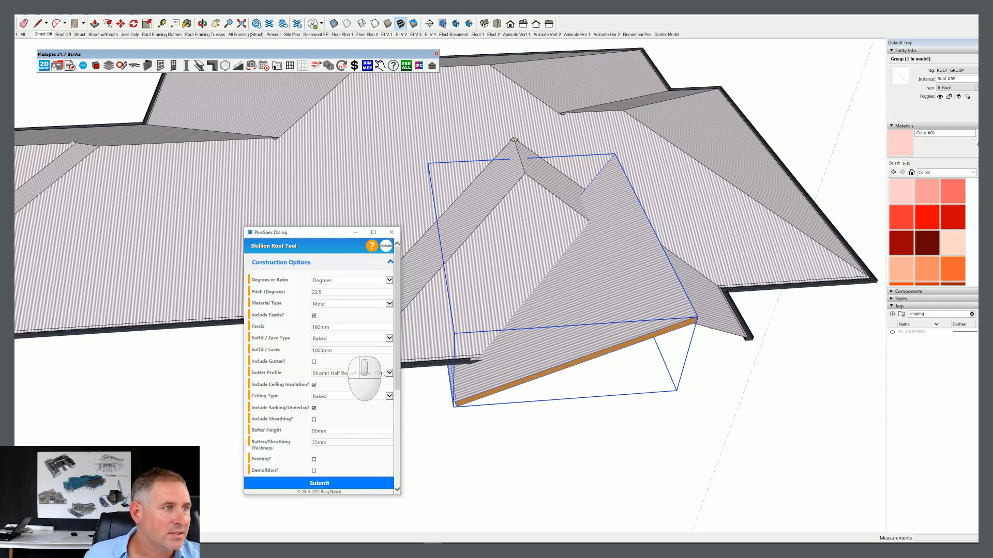
left_click(287, 350)
type("0")
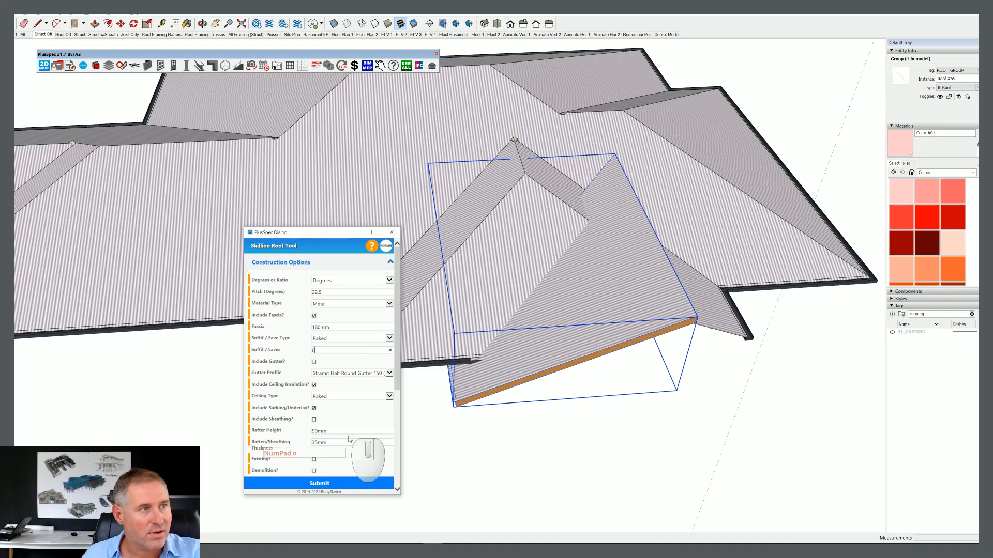
left_click(336, 483)
Step: Move the triangular skillion roof about 135 mm to line it up with the adjoining portico roof edges
middle_click_drag(536, 349, 566, 233)
key("space")
left_click(567, 231)
key("m")
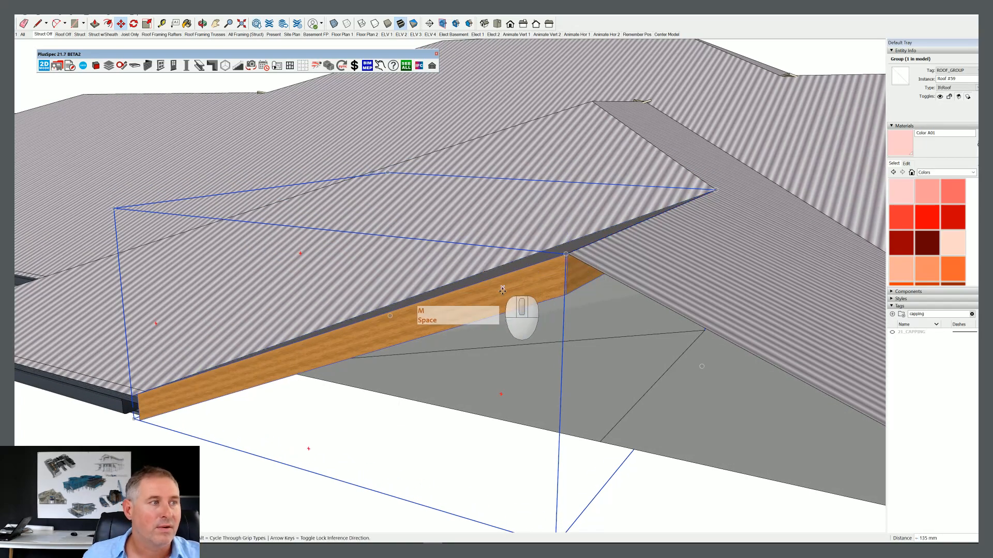
scroll(471, 313, "down", 5)
middle_click_drag(471, 313, 460, 288)
scroll(352, 357, "up", 5)
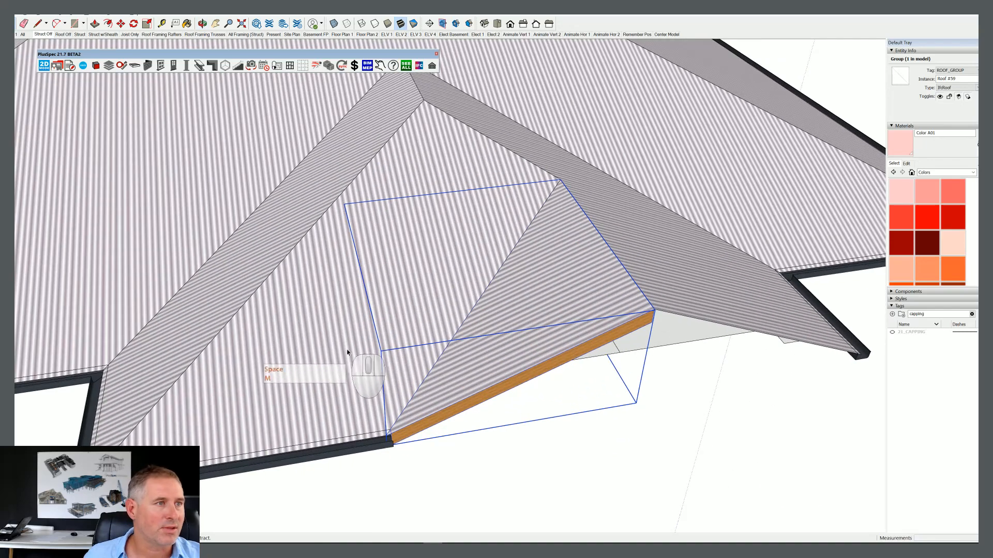
Step: Remove the portico roof face beside the triangular skillion roof from the main roof group
right_click(345, 354)
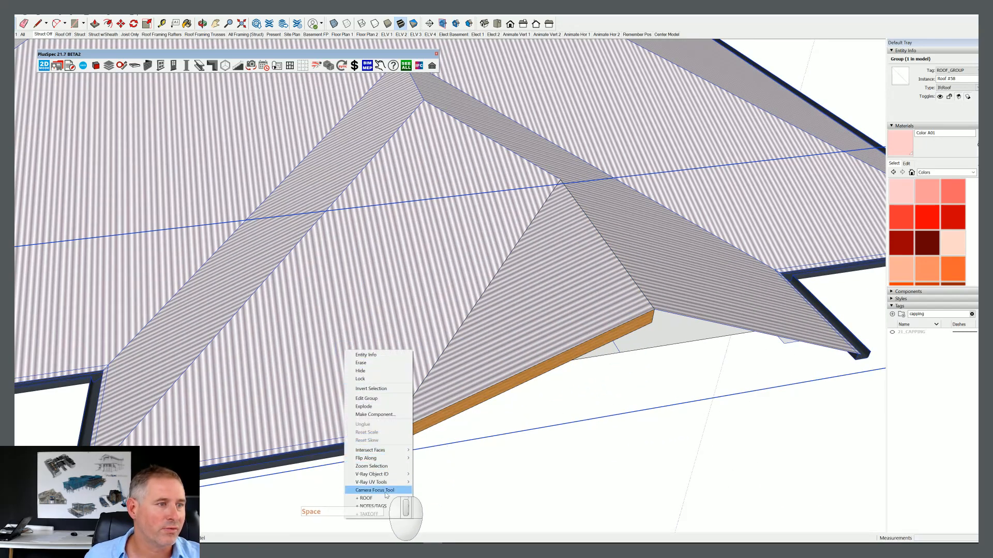
mouse_move(382, 500)
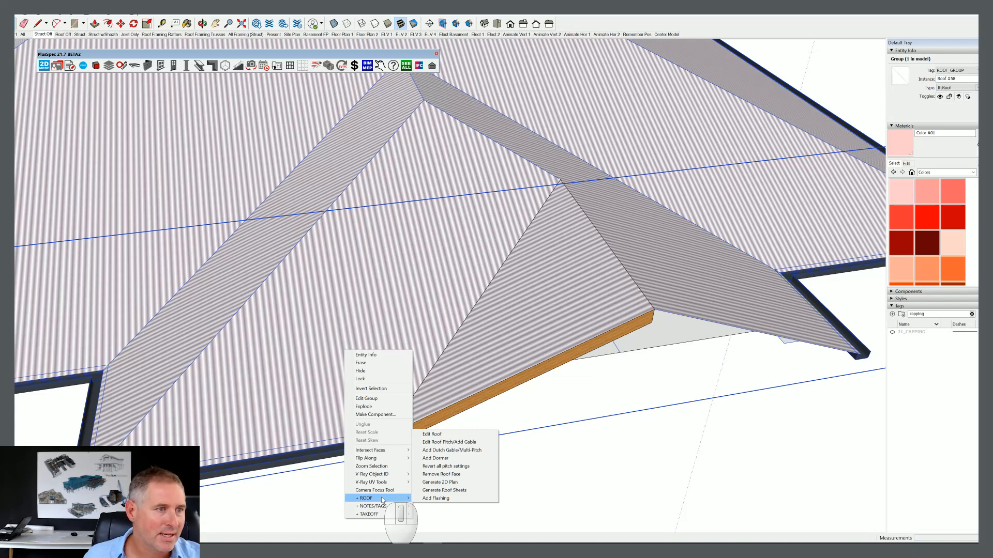
left_click(441, 475)
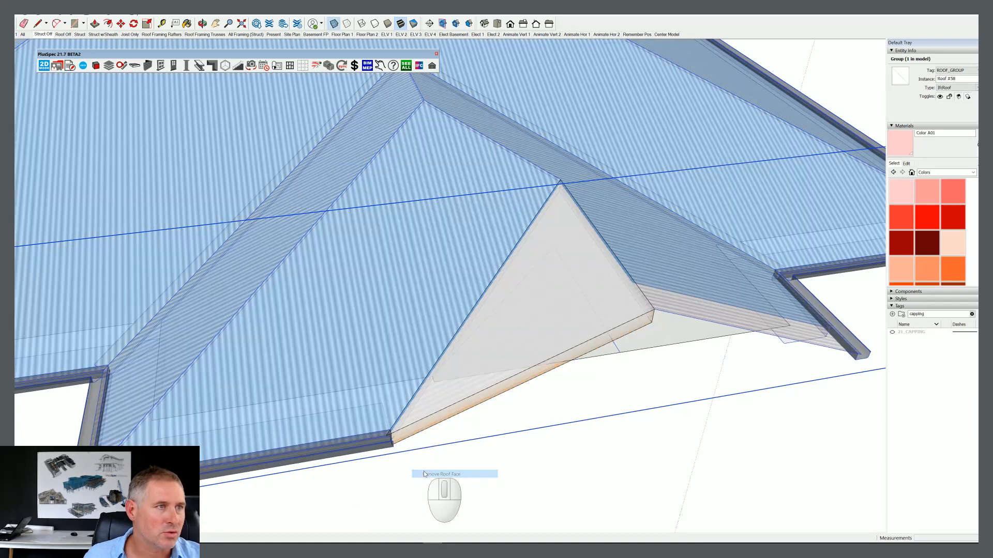
left_click(342, 387)
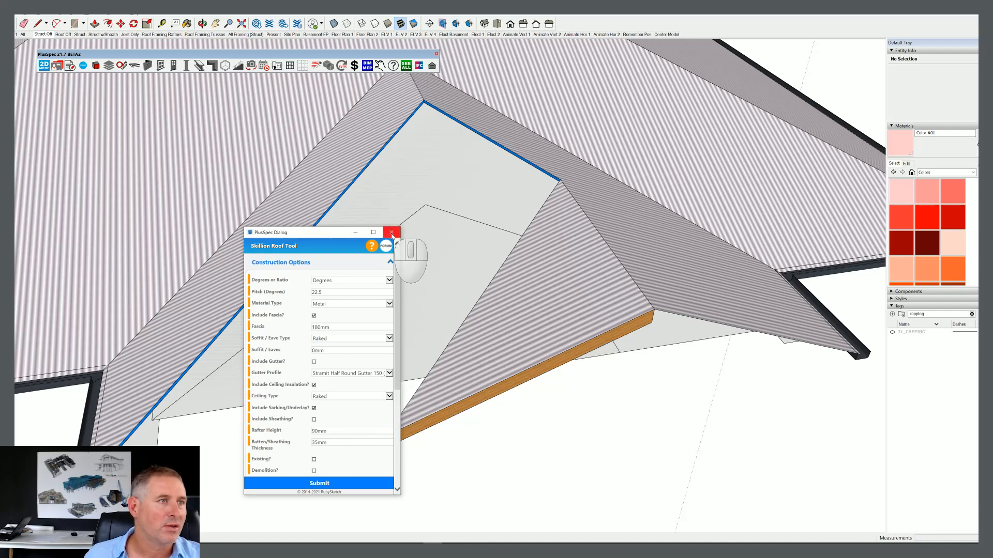
Step: Draw a four-sided skillion roof at 22.5 degrees with 0 mm eaves over the lower part of the portico opening, meeting the triangular skillion
left_click_drag(344, 233, 137, 90)
middle_click_drag(244, 374, 618, 299)
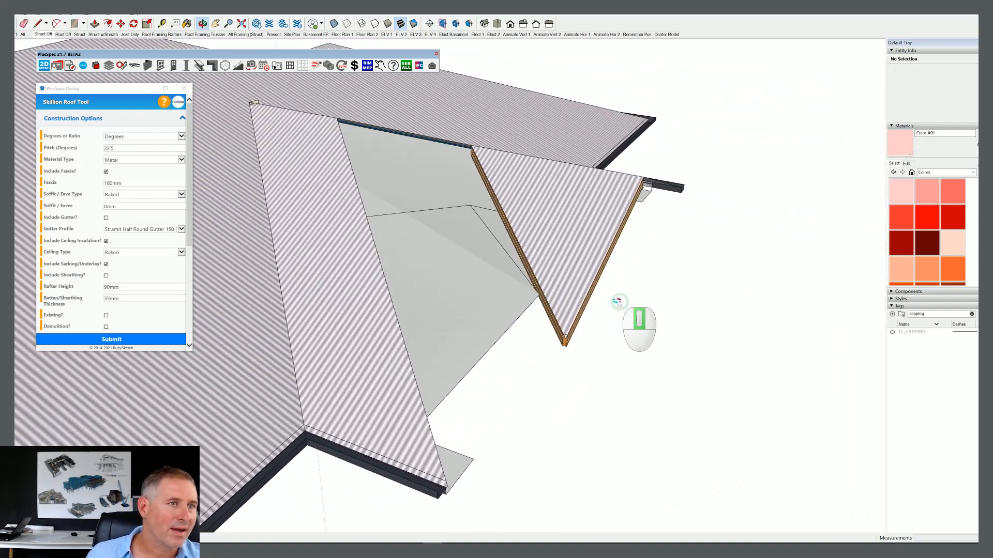
scroll(539, 298, "up", 4)
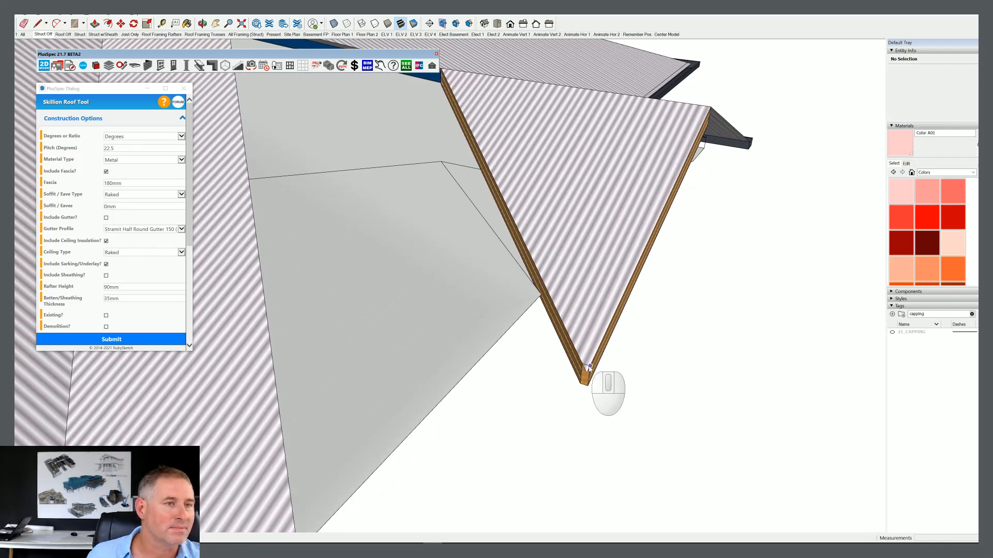
middle_click_drag(522, 339, 472, 389)
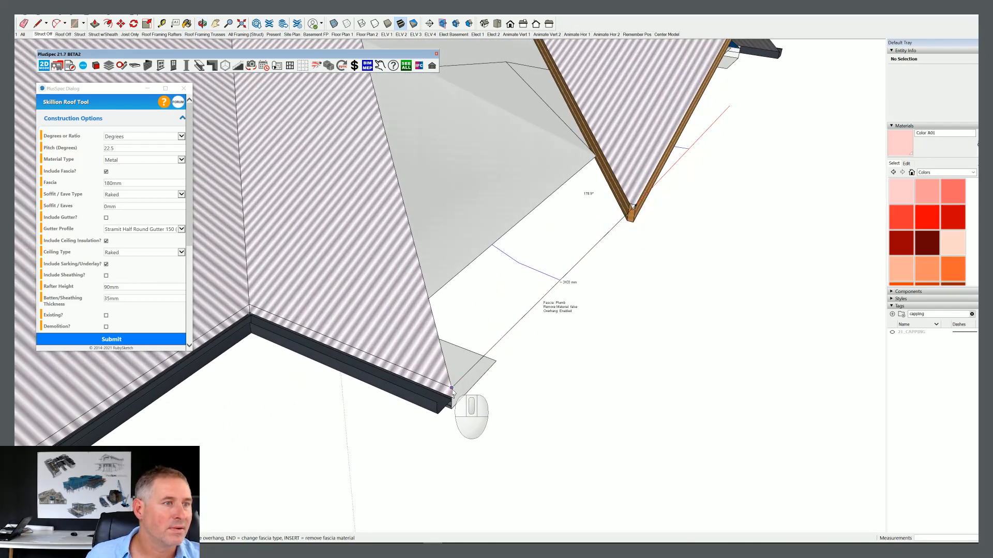
scroll(452, 393, "down", 6)
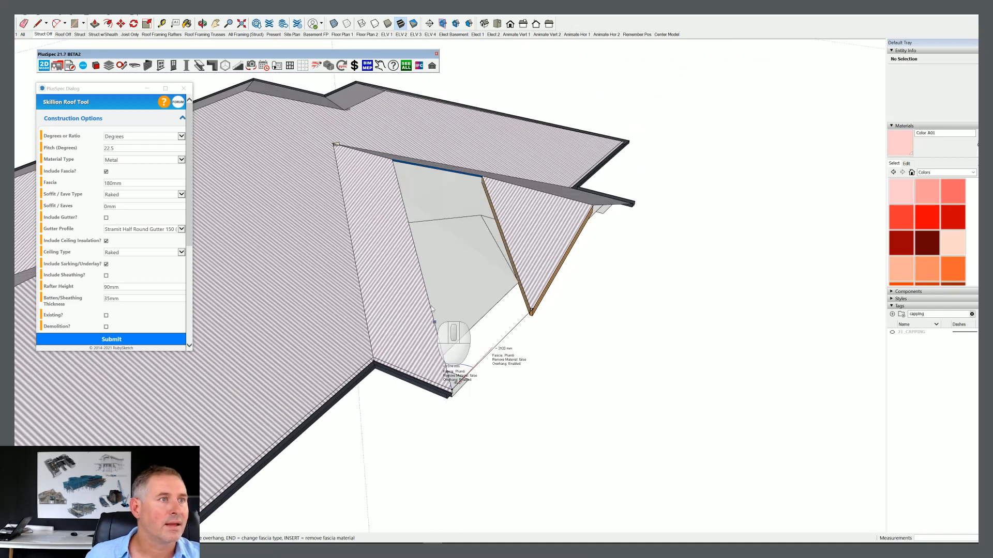
left_click(414, 245)
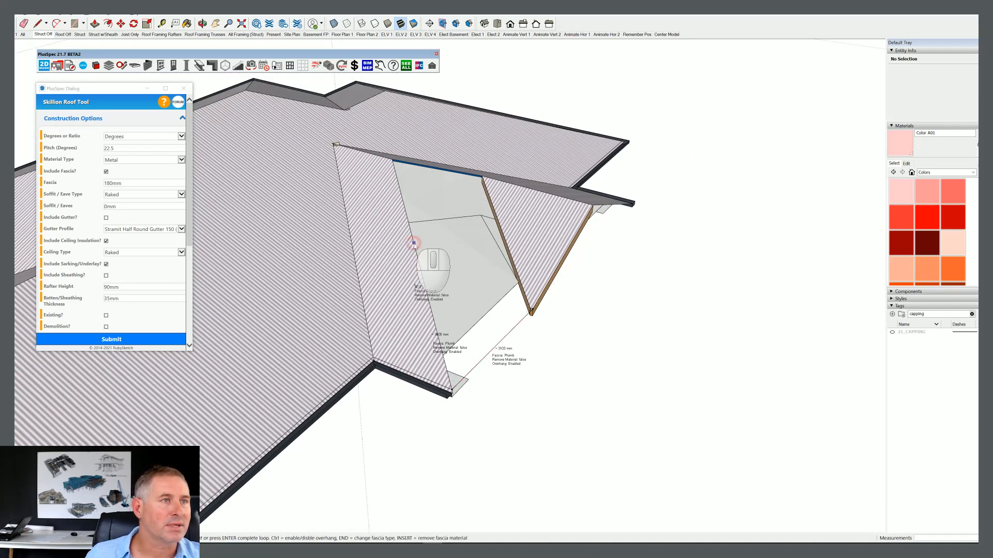
left_click(487, 193)
left_click(531, 310)
key("Return")
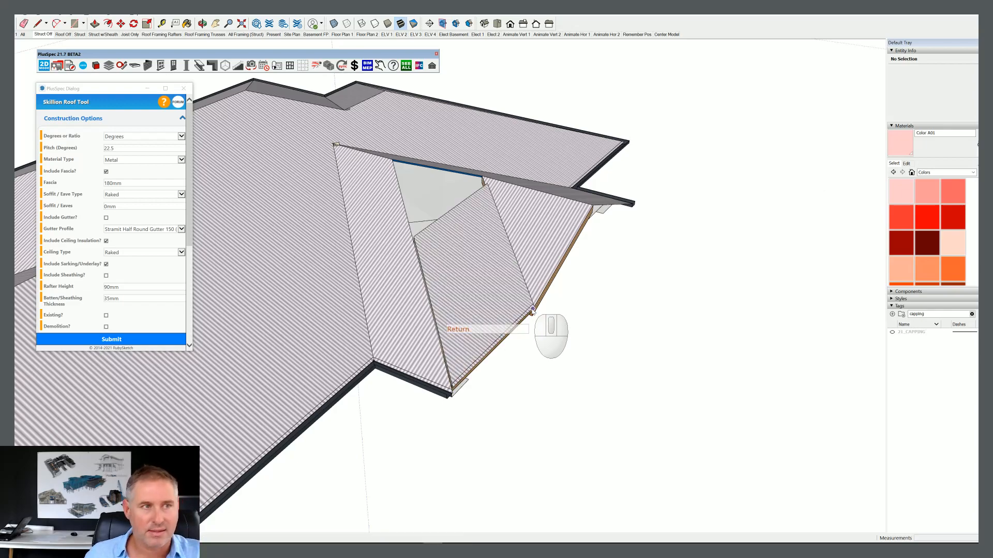
middle_click_drag(514, 321, 282, 249)
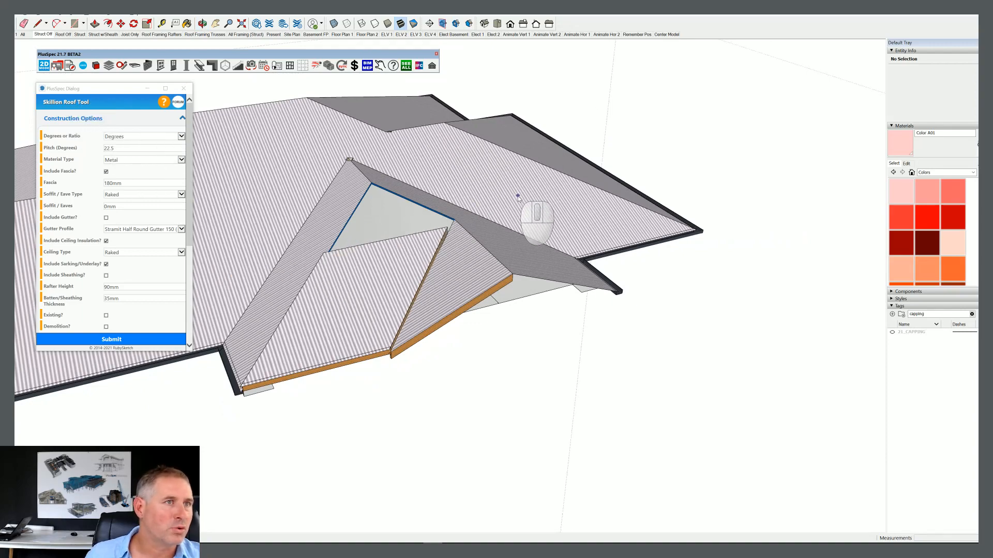
Step: Remove the front roof face of the wing at the far end from the portico
middle_click_drag(377, 277, 578, 312)
key("space")
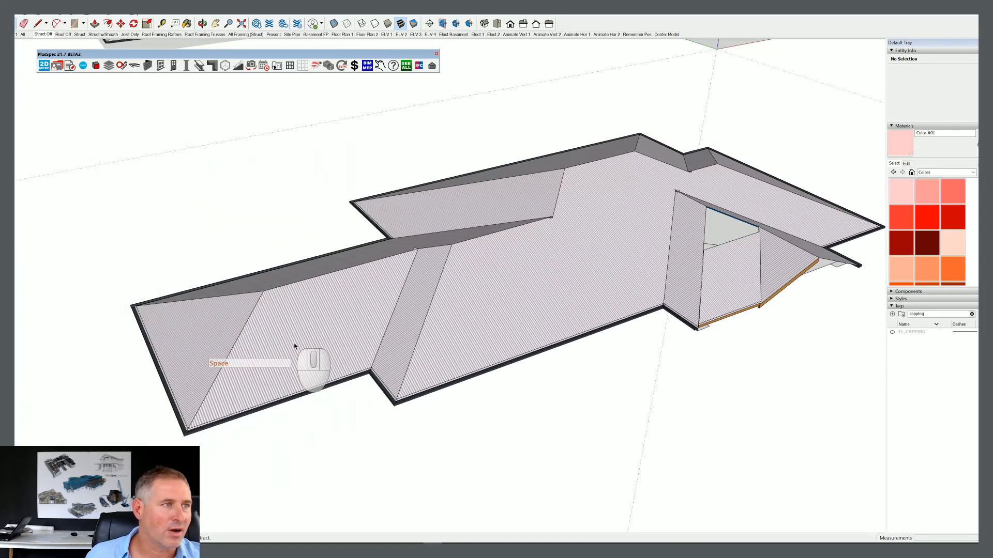
right_click(296, 345)
mouse_move(333, 495)
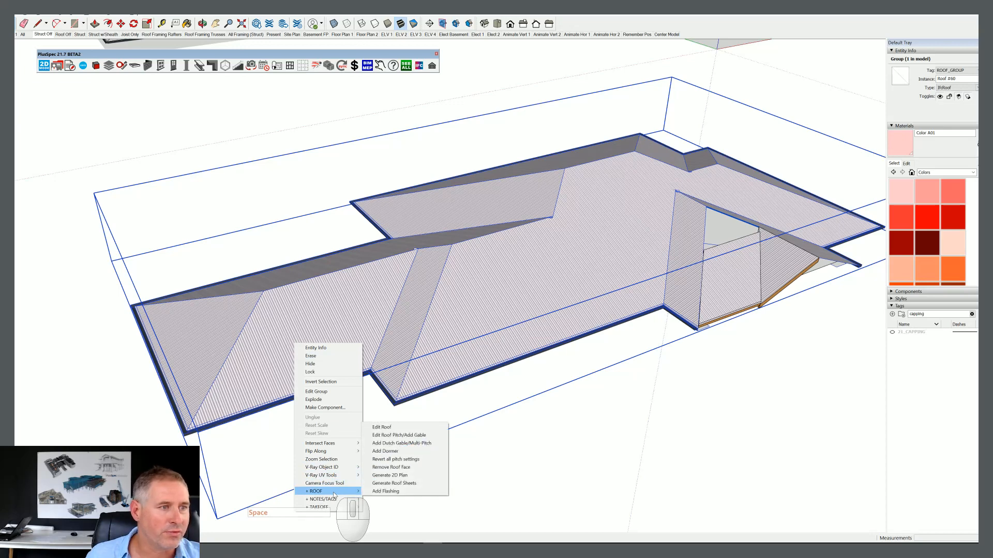
left_click(393, 468)
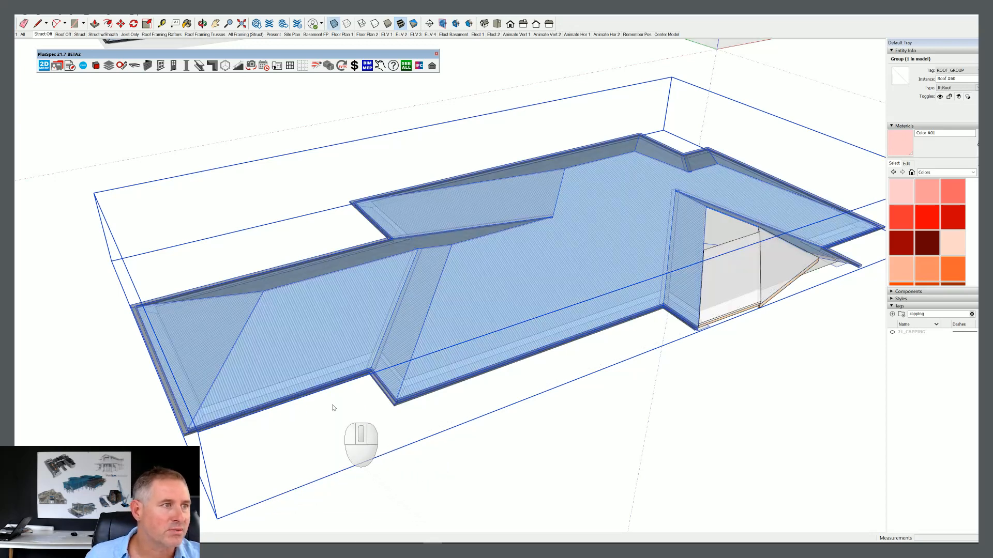
left_click(300, 360)
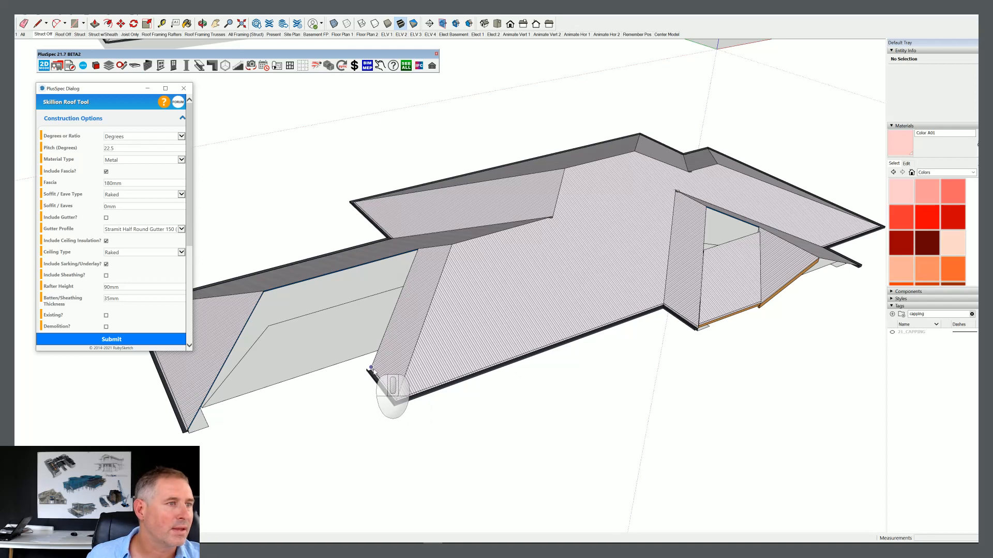
Step: Draw a four-sided skillion roof at 22.5 degrees over the opening in the end wing, tracing its eave, hip, ridge and valley corners
scroll(372, 368, "up", 1)
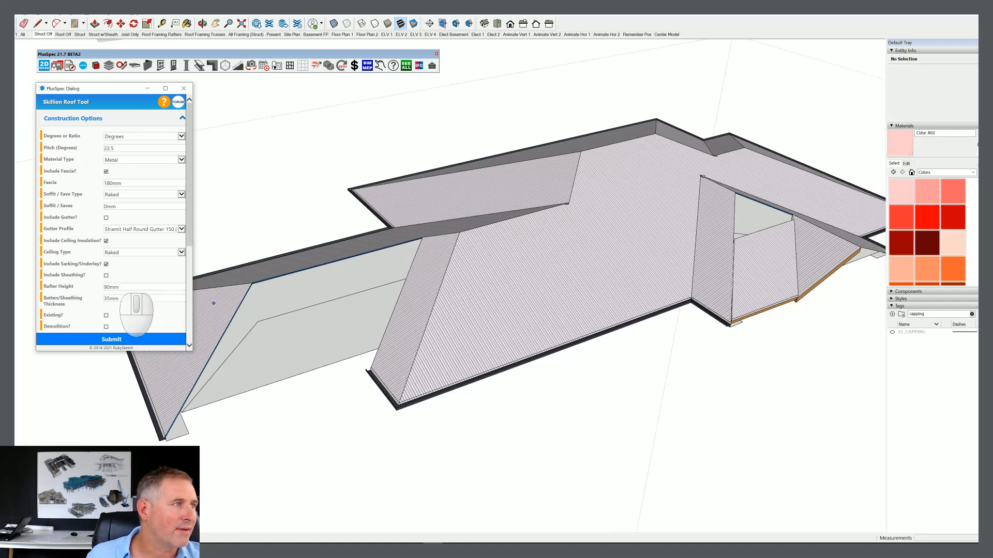
scroll(374, 372, "up", 1)
left_click(370, 366)
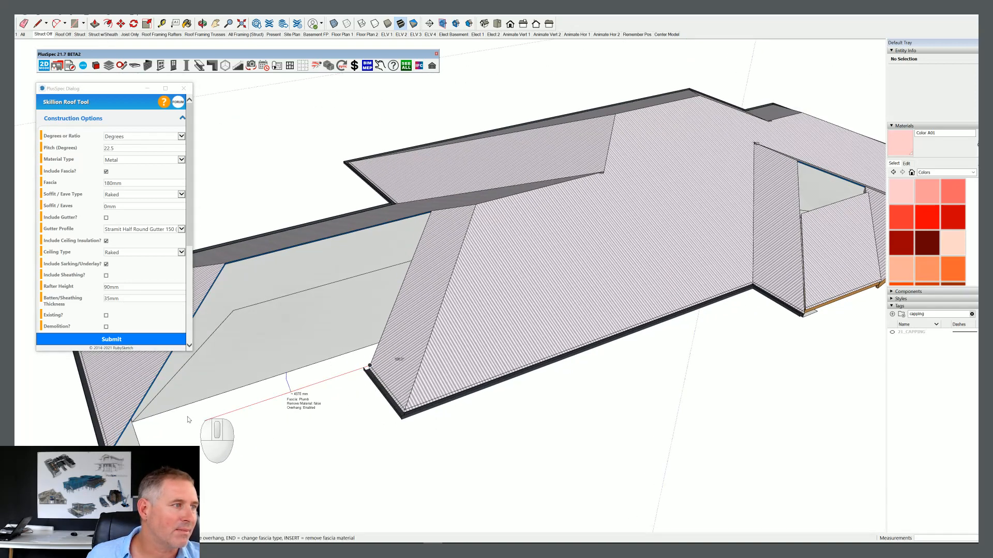
left_click(225, 264)
left_click(431, 212)
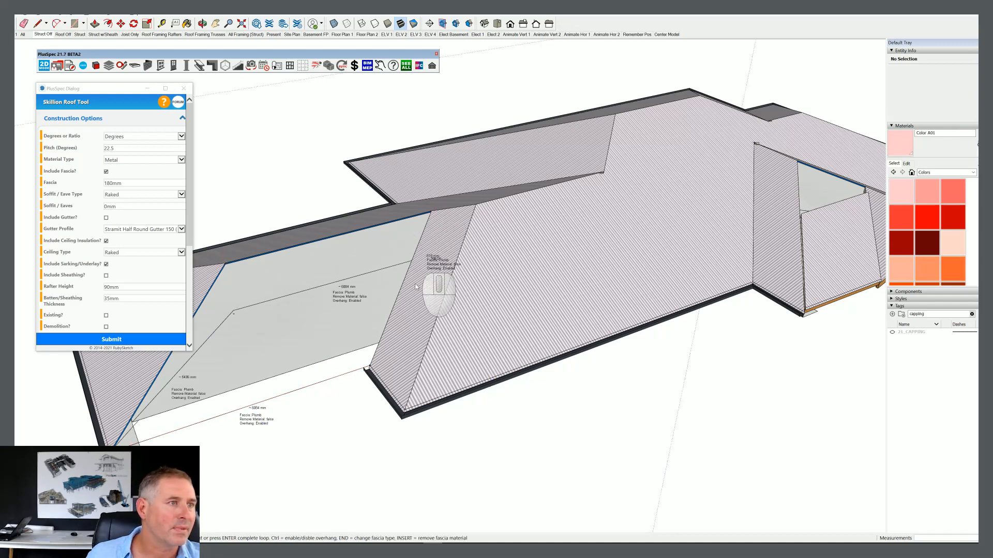
left_click(371, 367)
middle_click_drag(383, 375, 496, 246)
scroll(496, 246, "up", 6)
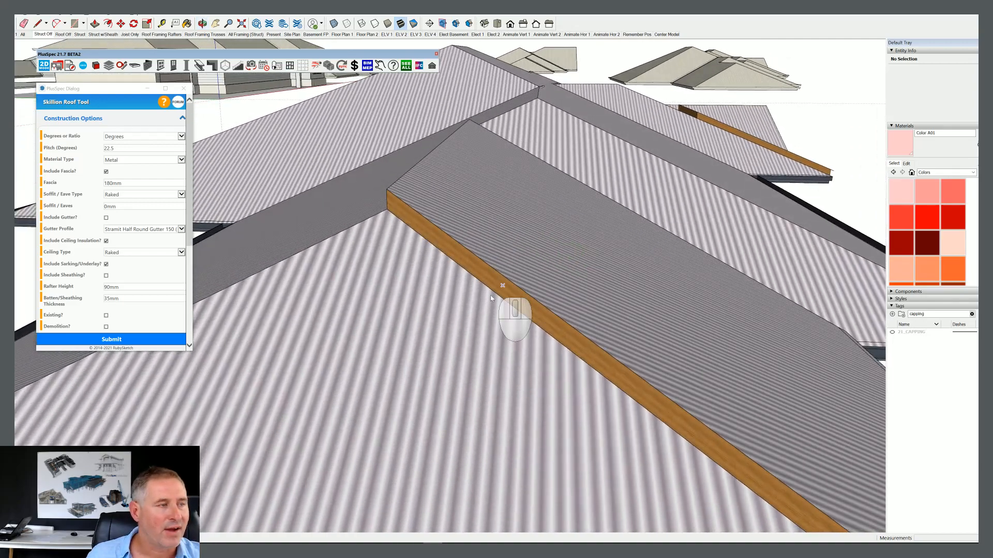
scroll(427, 333, "down", 8)
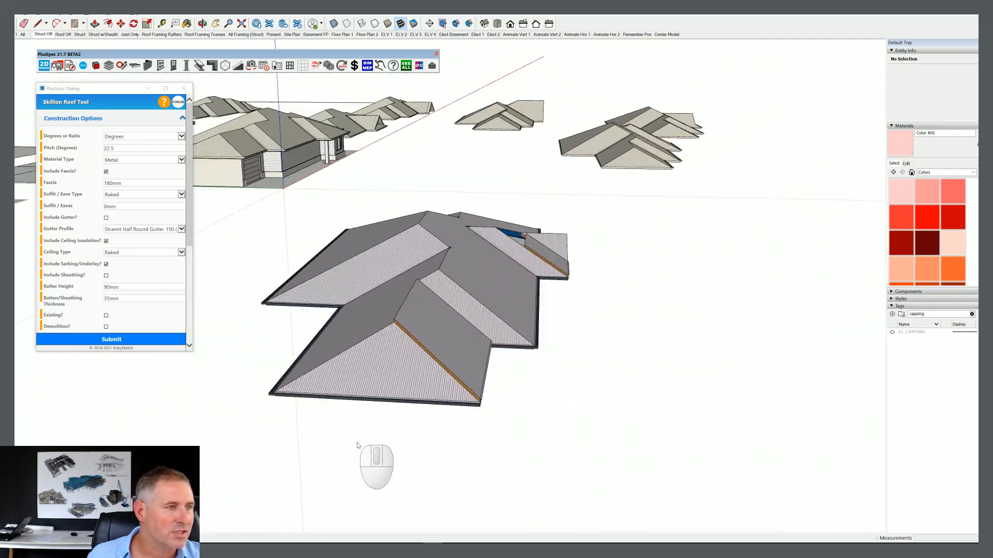
Step: Draw a separate triangular skillion roof on the empty ground in front of the main roof, using the angled fascia type
left_click(389, 469)
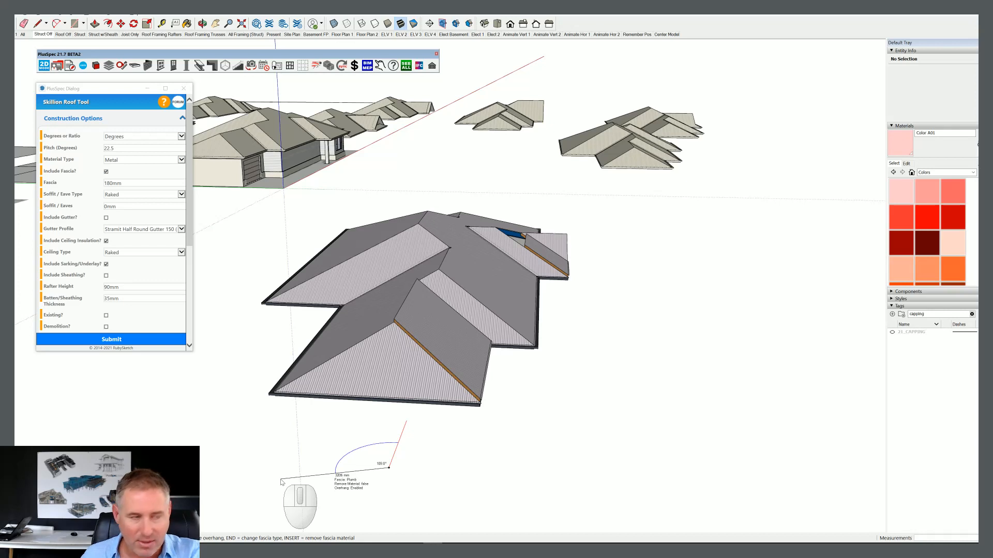
key("End")
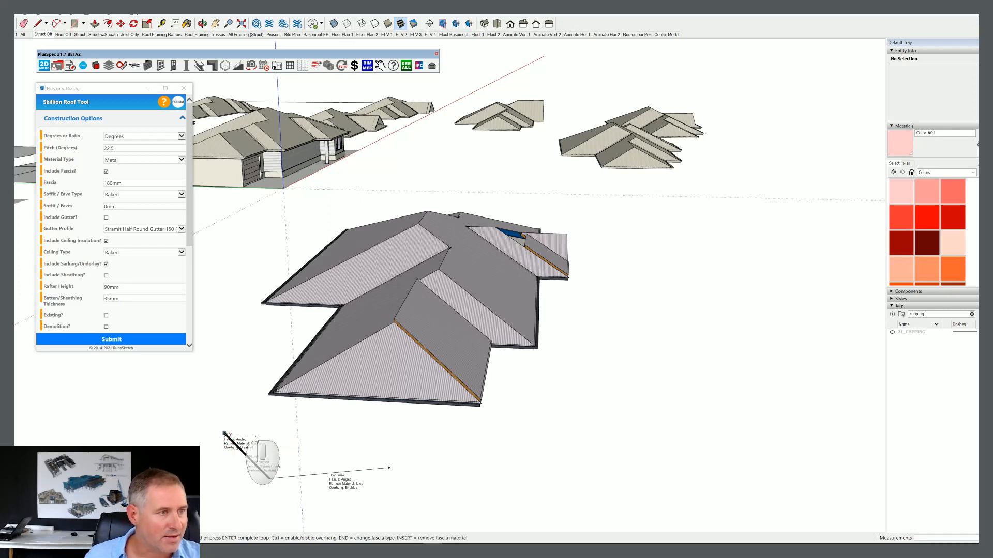
left_click(224, 433)
left_click(389, 468)
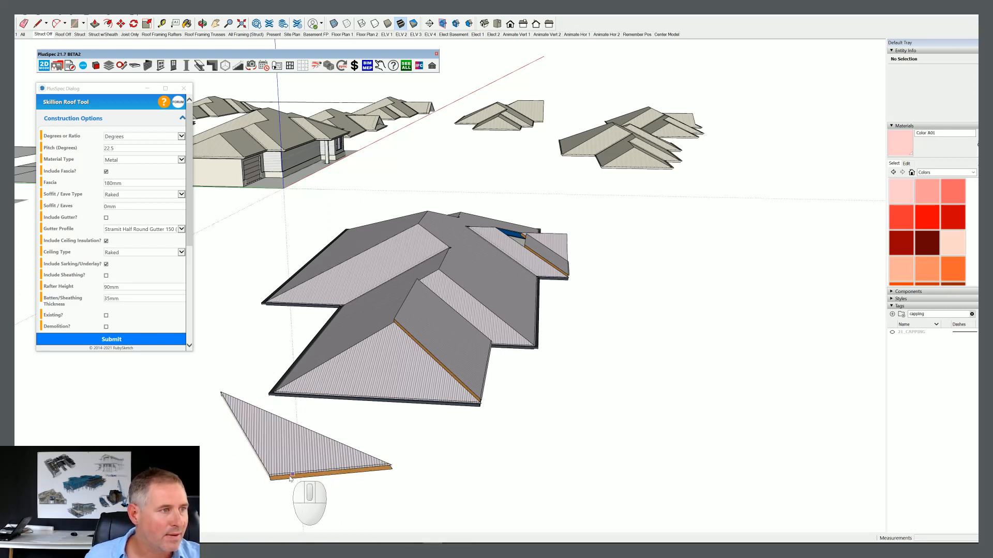
Step: Move the end wing's skillion roof straight down about 135 mm so its corner meets the adjoining gutter end
scroll(269, 473, "up", 5)
middle_click_drag(274, 462, 122, 439)
middle_click_drag(538, 460, 402, 476)
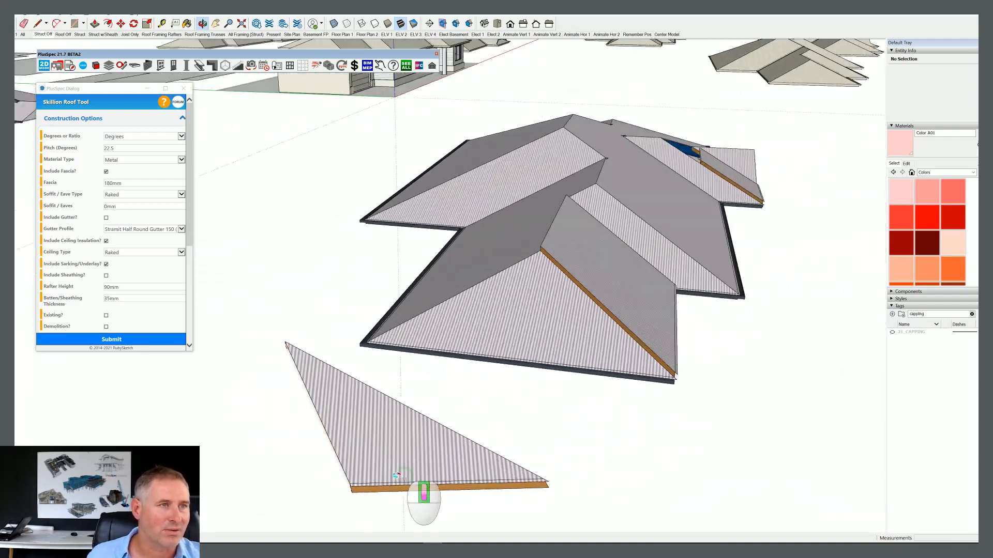
scroll(386, 476, "down", 3)
middle_click_drag(513, 461, 611, 384)
scroll(325, 345, "up", 1)
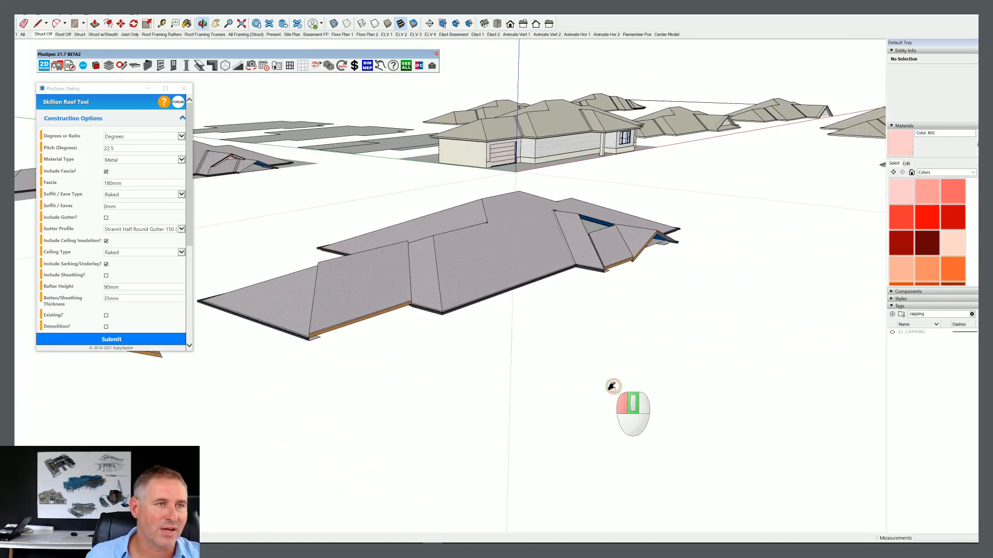
scroll(449, 310, "up", 5)
key("space")
left_click(249, 310)
scroll(473, 287, "down", 3)
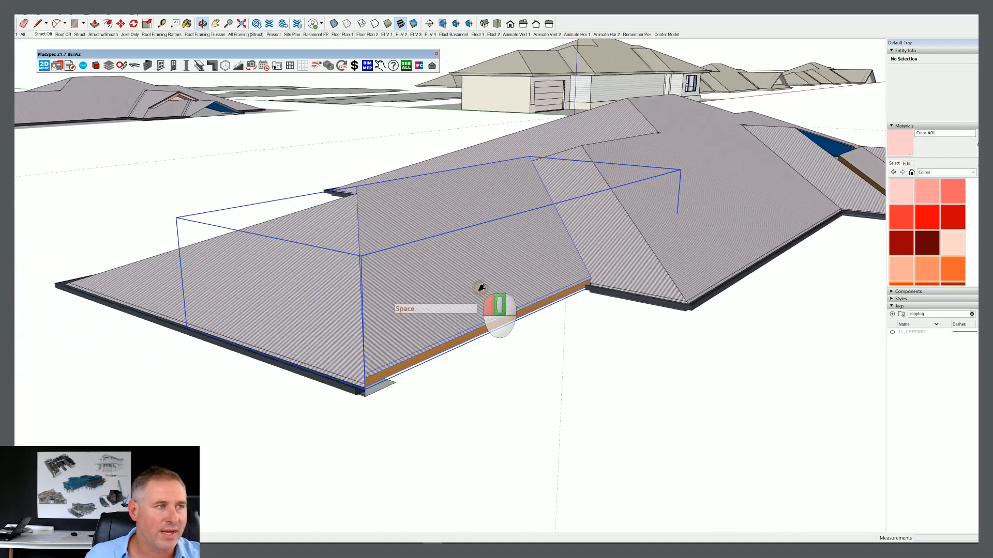
scroll(411, 371, "up", 10)
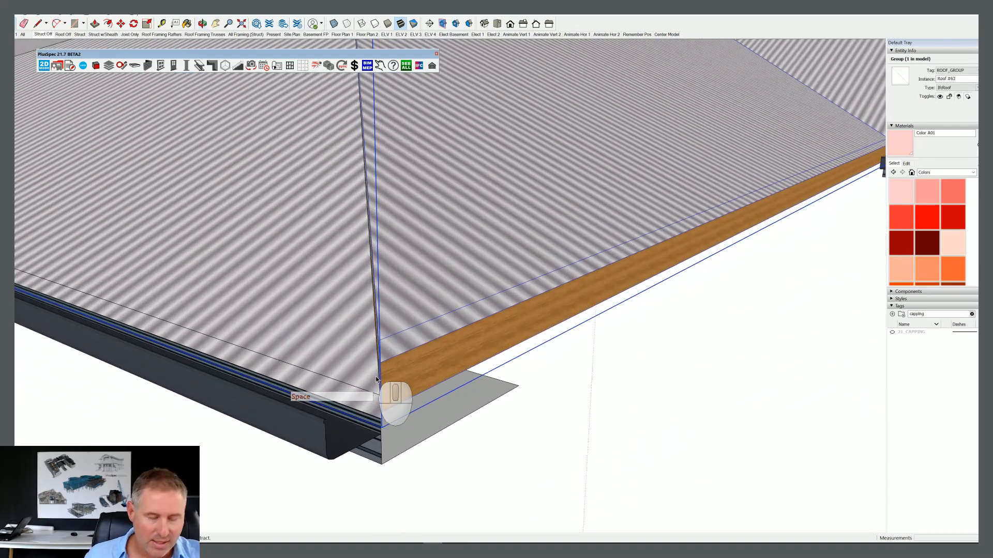
key("m")
left_click(379, 340)
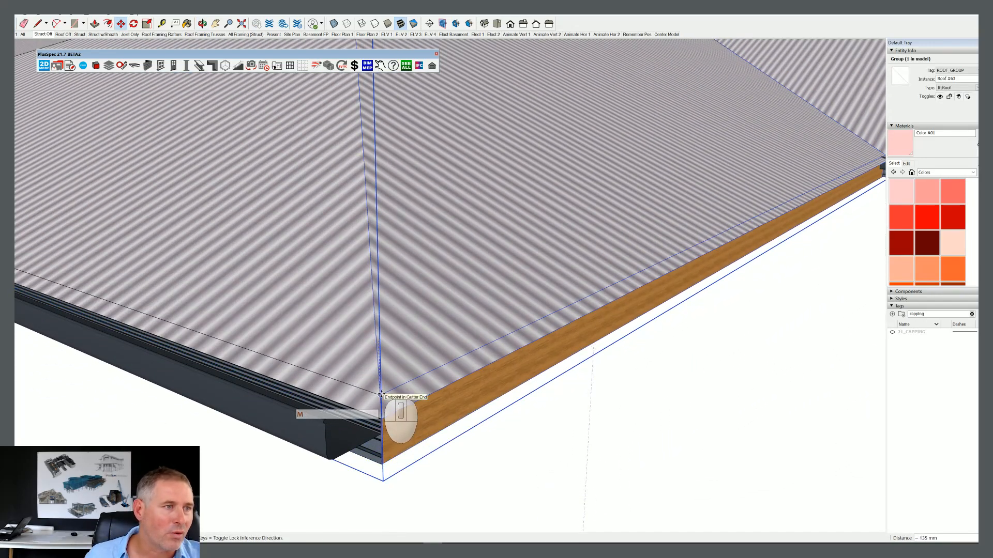
scroll(383, 400, "down", 8)
middle_click_drag(406, 421, 417, 379)
key("space")
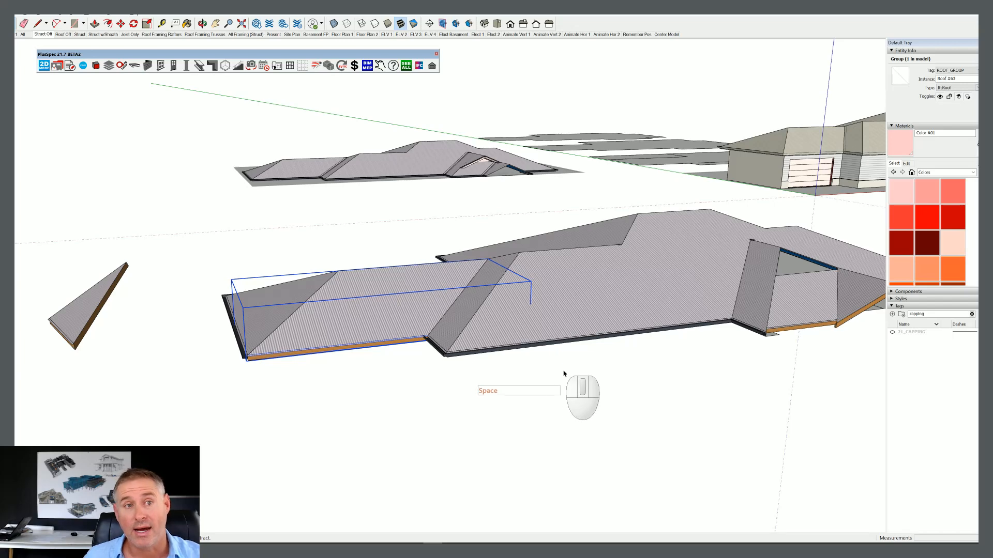
middle_click_drag(562, 370, 458, 388)
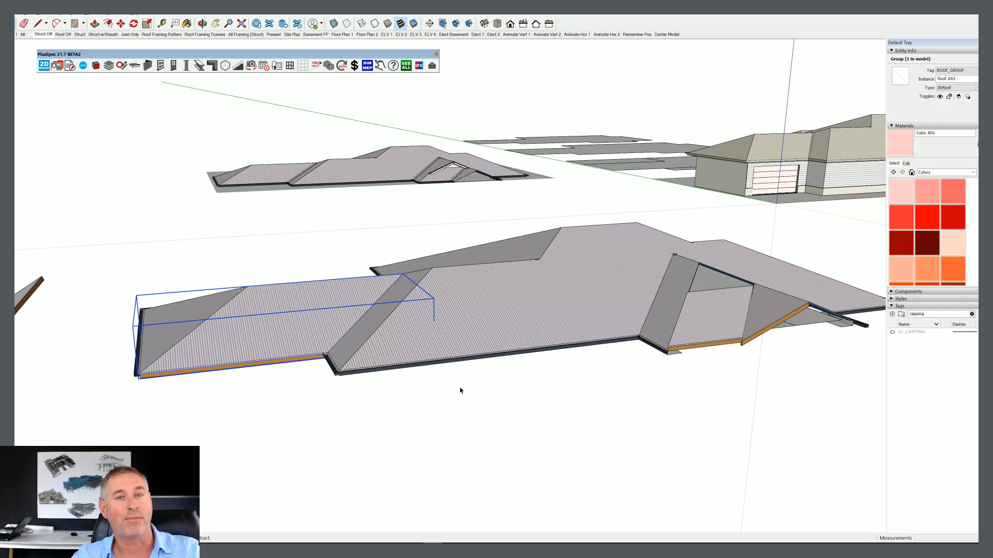
right_click(761, 305)
left_click(713, 319)
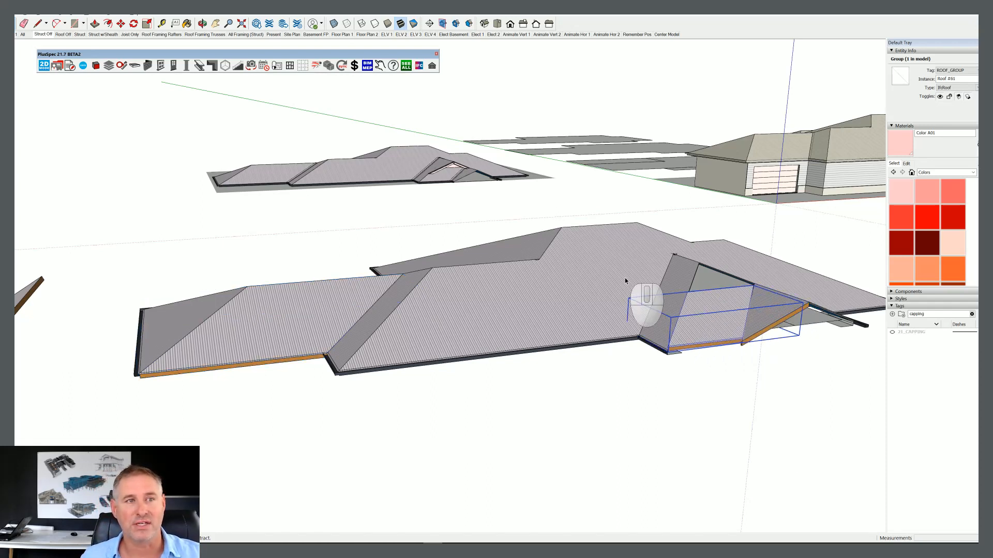
left_click(612, 303)
middle_click_drag(612, 303, 569, 371)
scroll(569, 371, "down", 3)
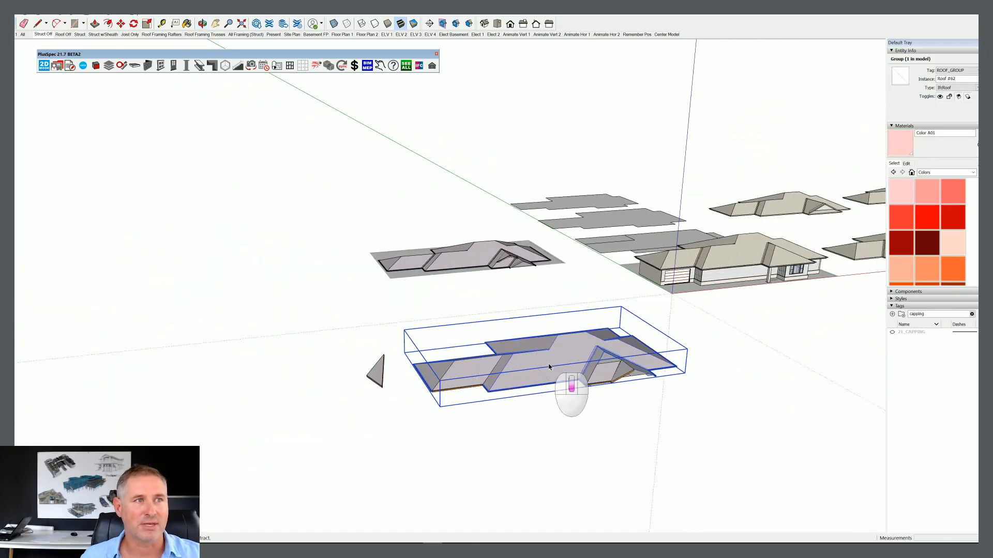
Step: Open the edit settings of the neighbouring hip roof that has the Dutch gable over its portico
scroll(511, 243, "up", 10)
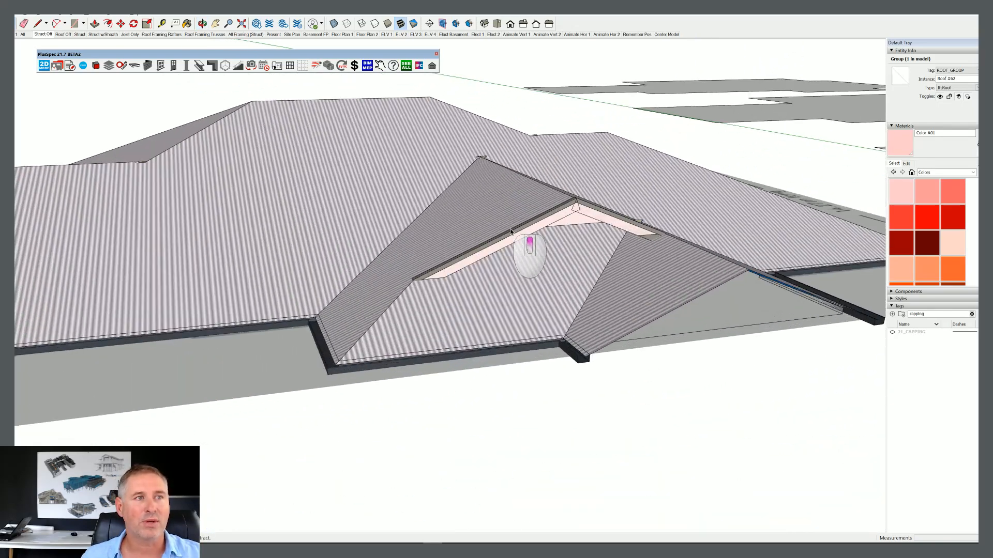
scroll(511, 232, "up", 1)
middle_click_drag(511, 232, 568, 244, "shift")
right_click(562, 243)
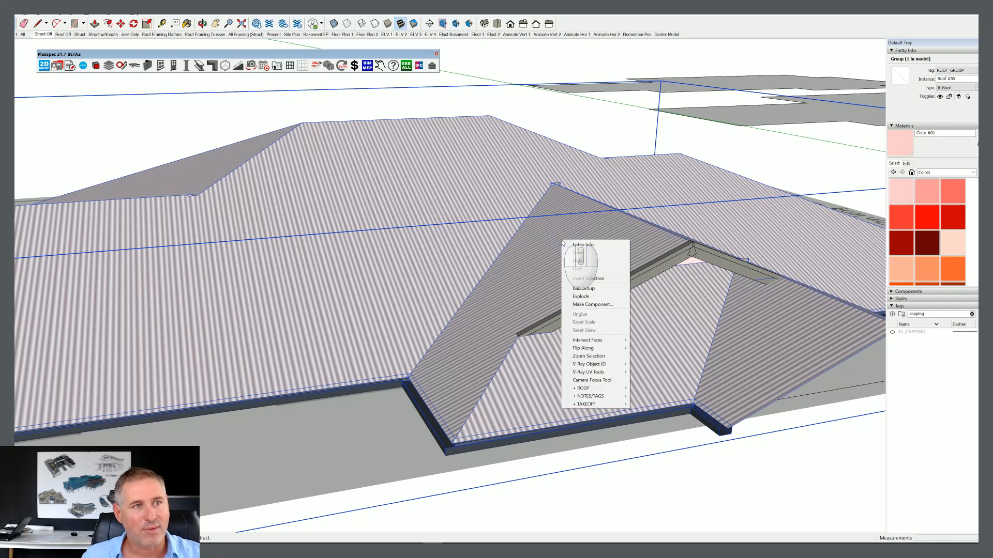
mouse_move(592, 391)
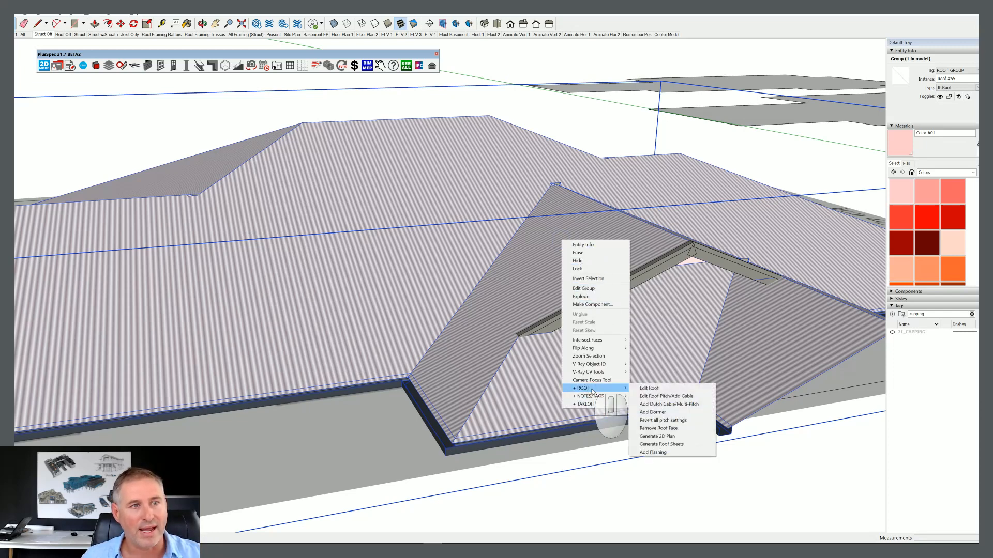
left_click(649, 388)
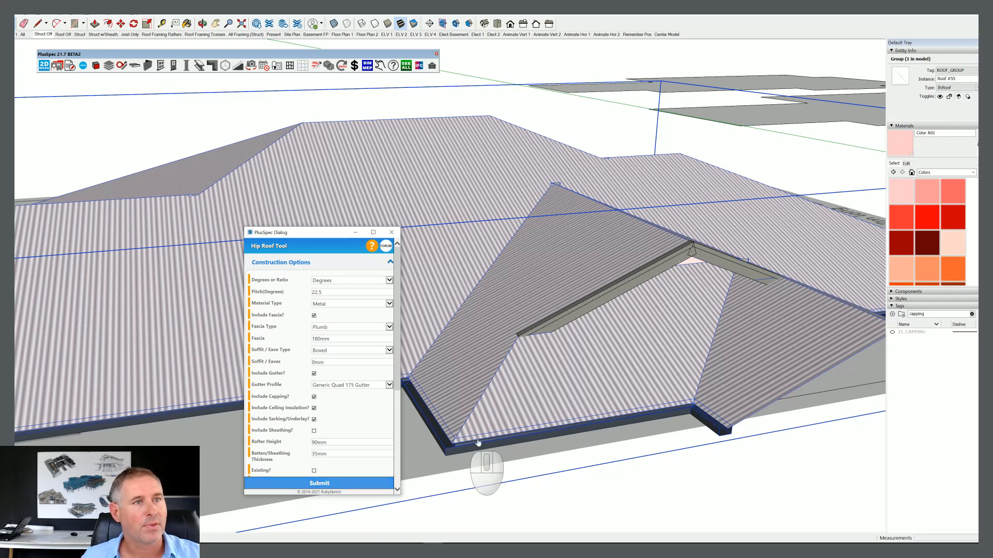
Step: Examine the Dutch gable and surrounding roof faces from several angles, and close the hip roof settings without changing them
middle_click_drag(464, 445, 512, 403)
mouse_move(602, 282)
middle_mouse_down()
mouse_move(642, 331)
mouse_move(748, 351)
middle_mouse_up()
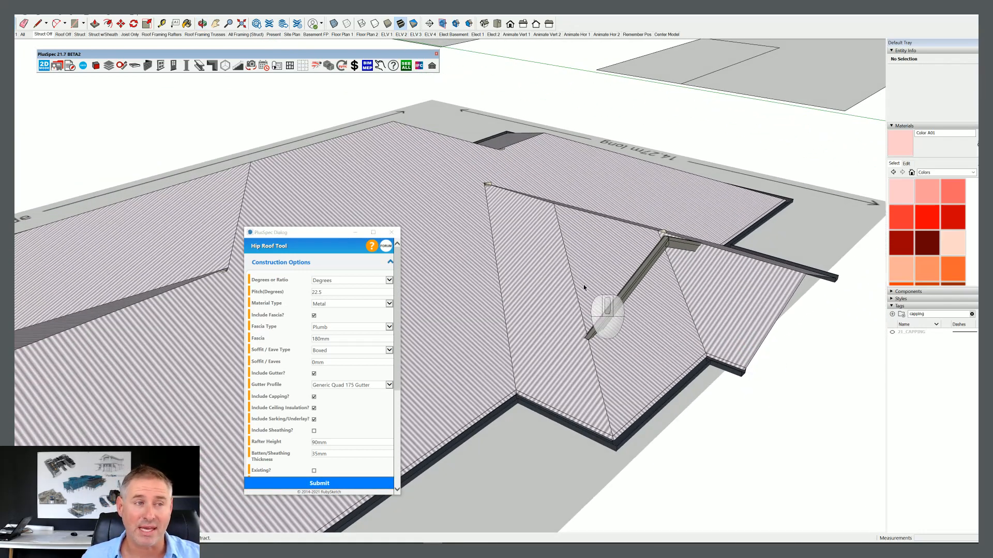
double_click(560, 237)
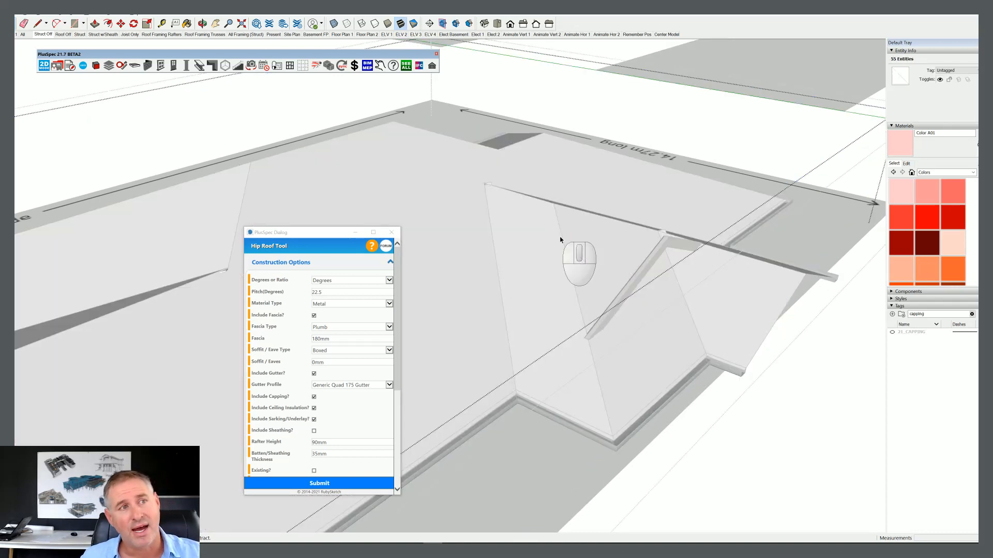
key("Escape")
key("space")
scroll(564, 269, "down", 3)
key("Escape")
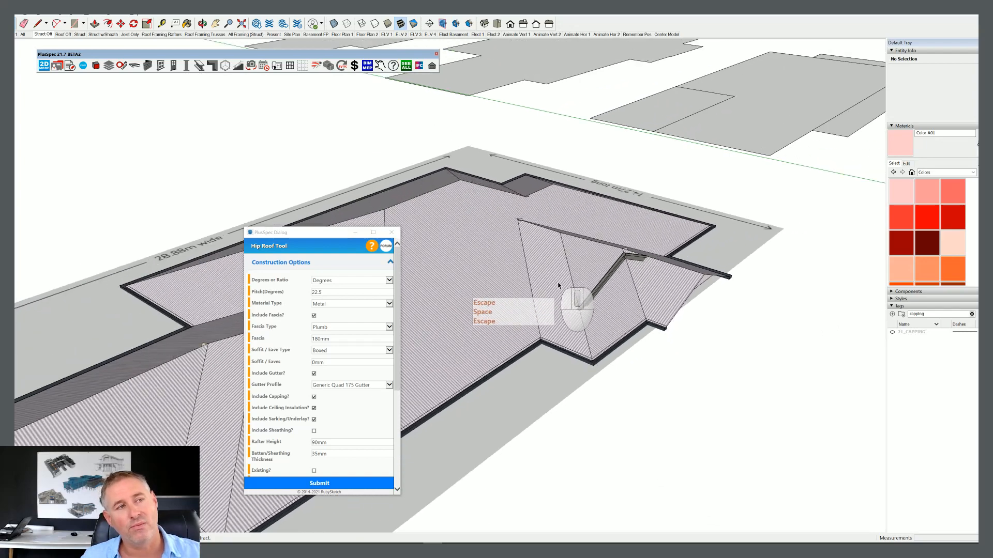
middle_click_drag(558, 286, 613, 268)
scroll(612, 269, "down", 1)
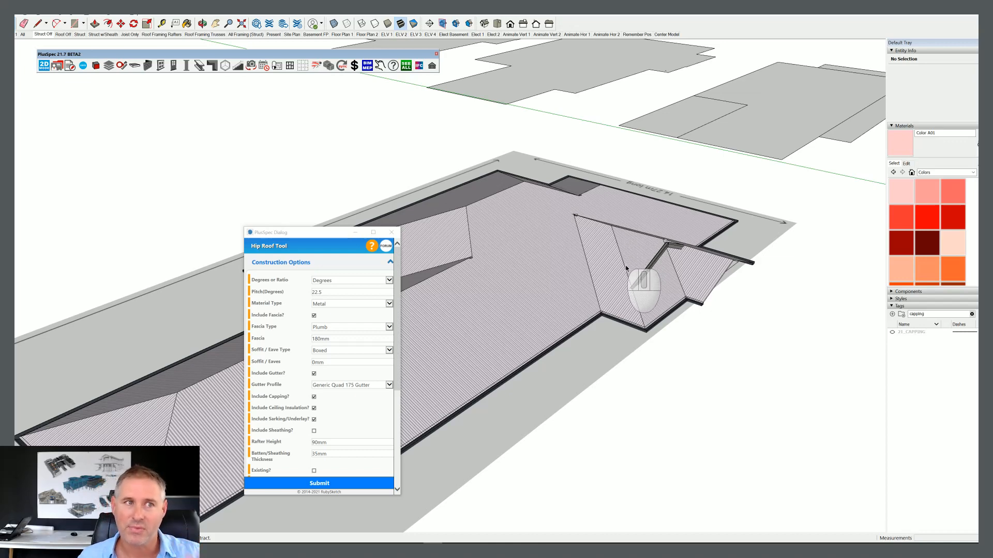
scroll(626, 267, "down", 6)
middle_click_drag(560, 315, 530, 267)
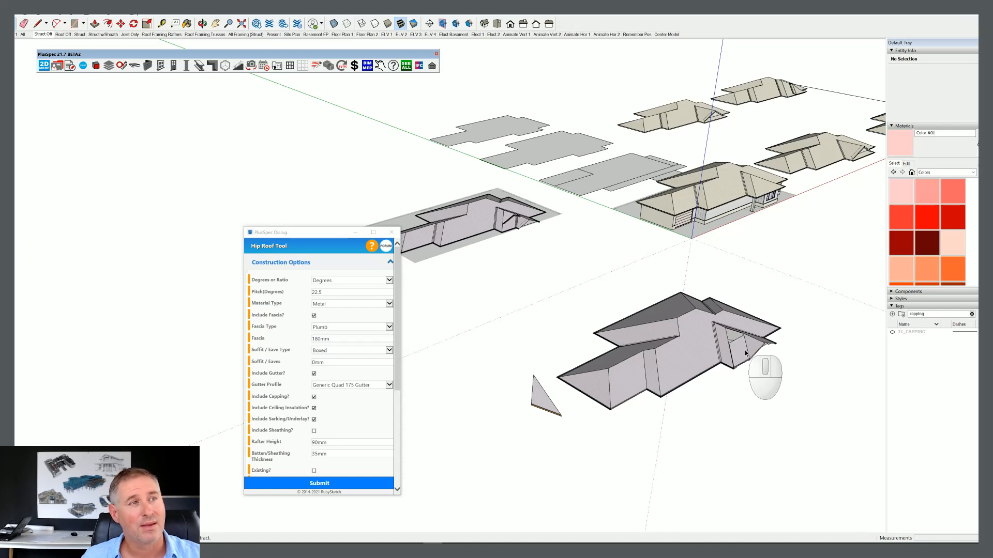
left_click(391, 232)
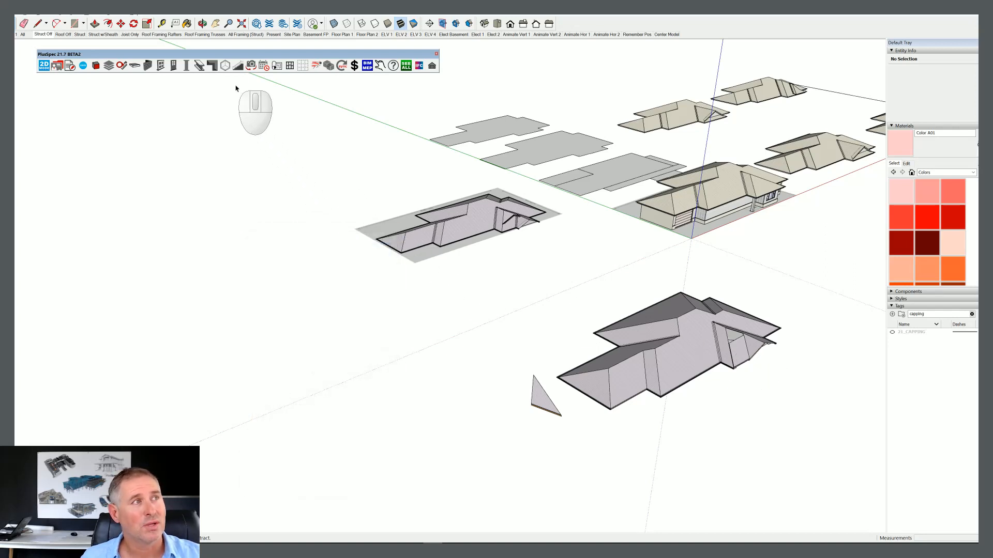
Step: Open the set of roof tools and choose a tool for adding another roof element
left_click(212, 65)
left_click(80, 176)
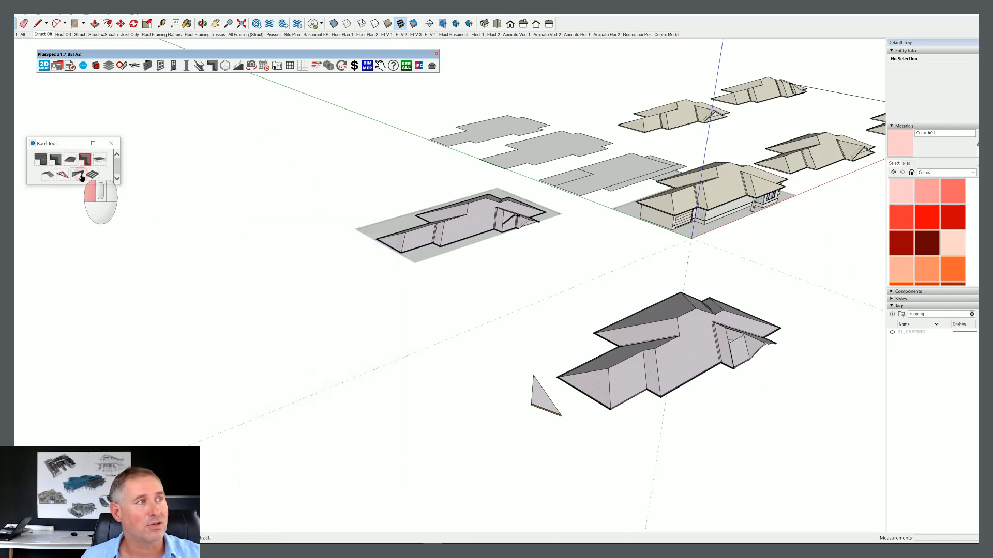